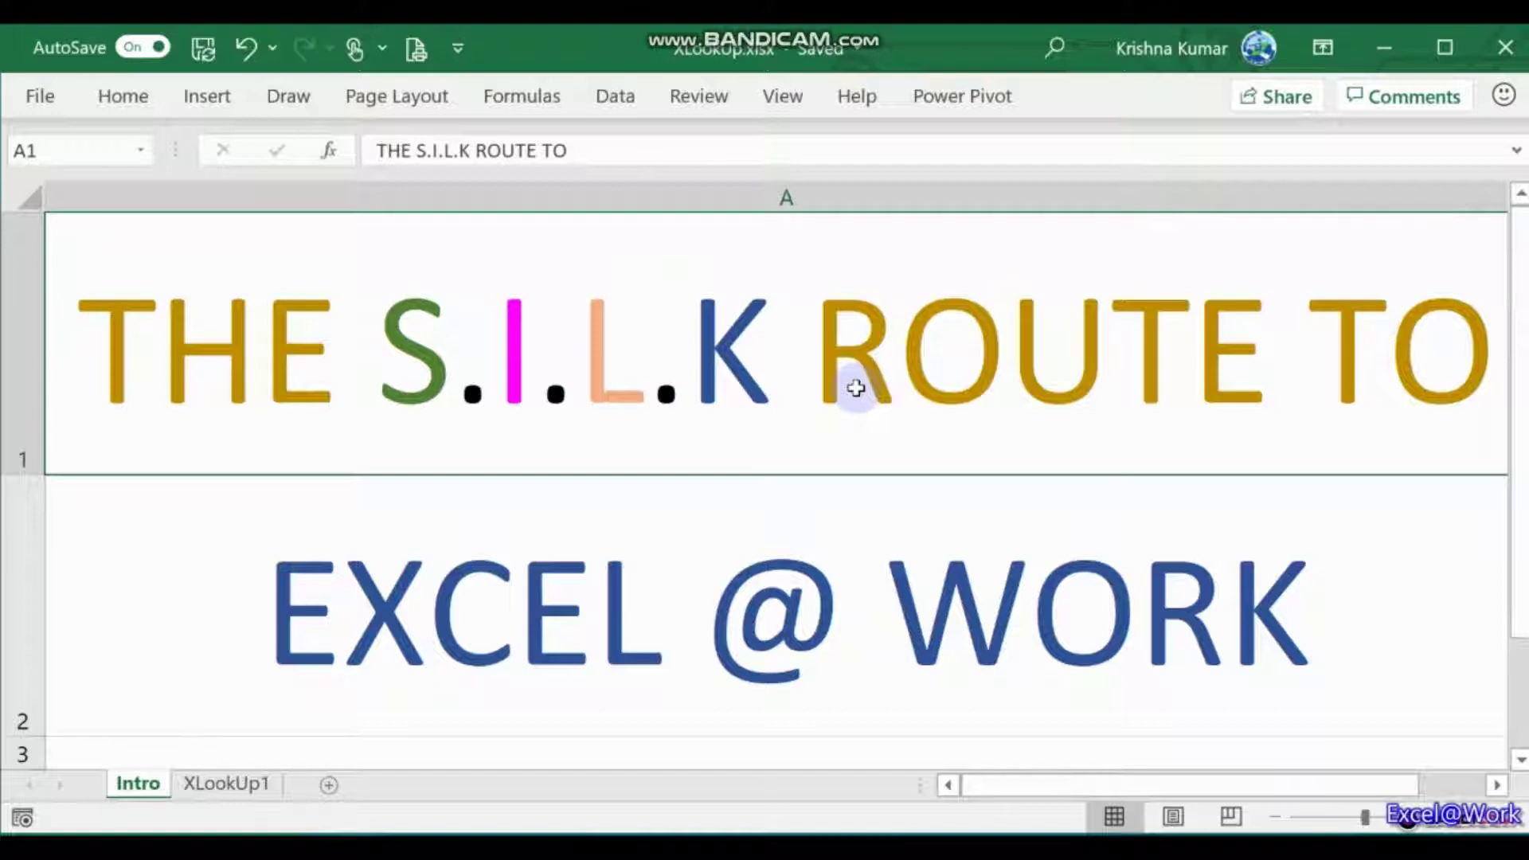
Open the XLookUp1 sheet and examine the first name, last name and profession columns of its table
left_click(231, 783)
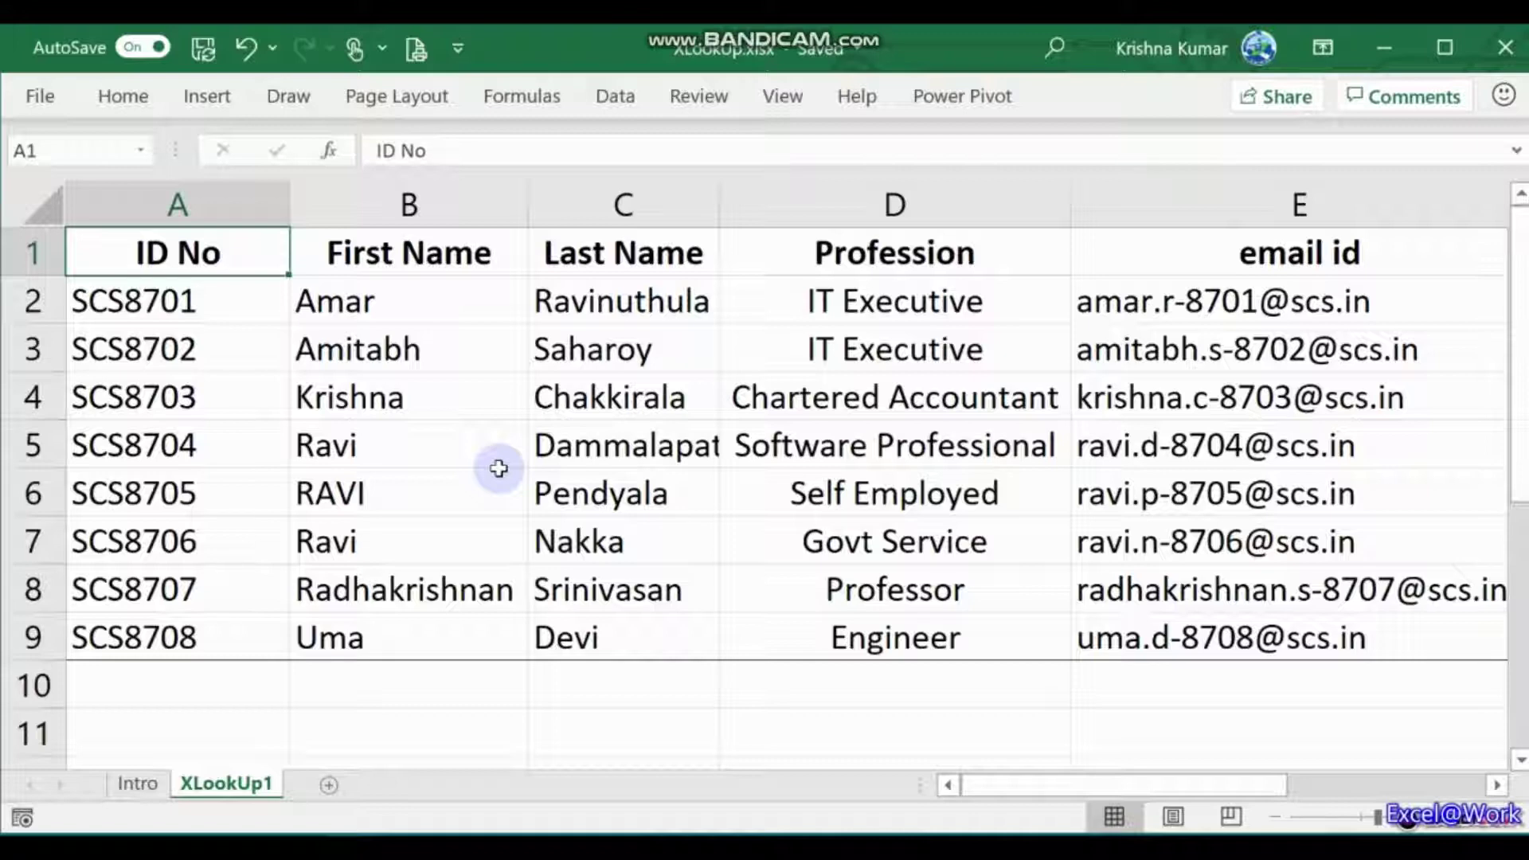
key("Down")
key("Right")
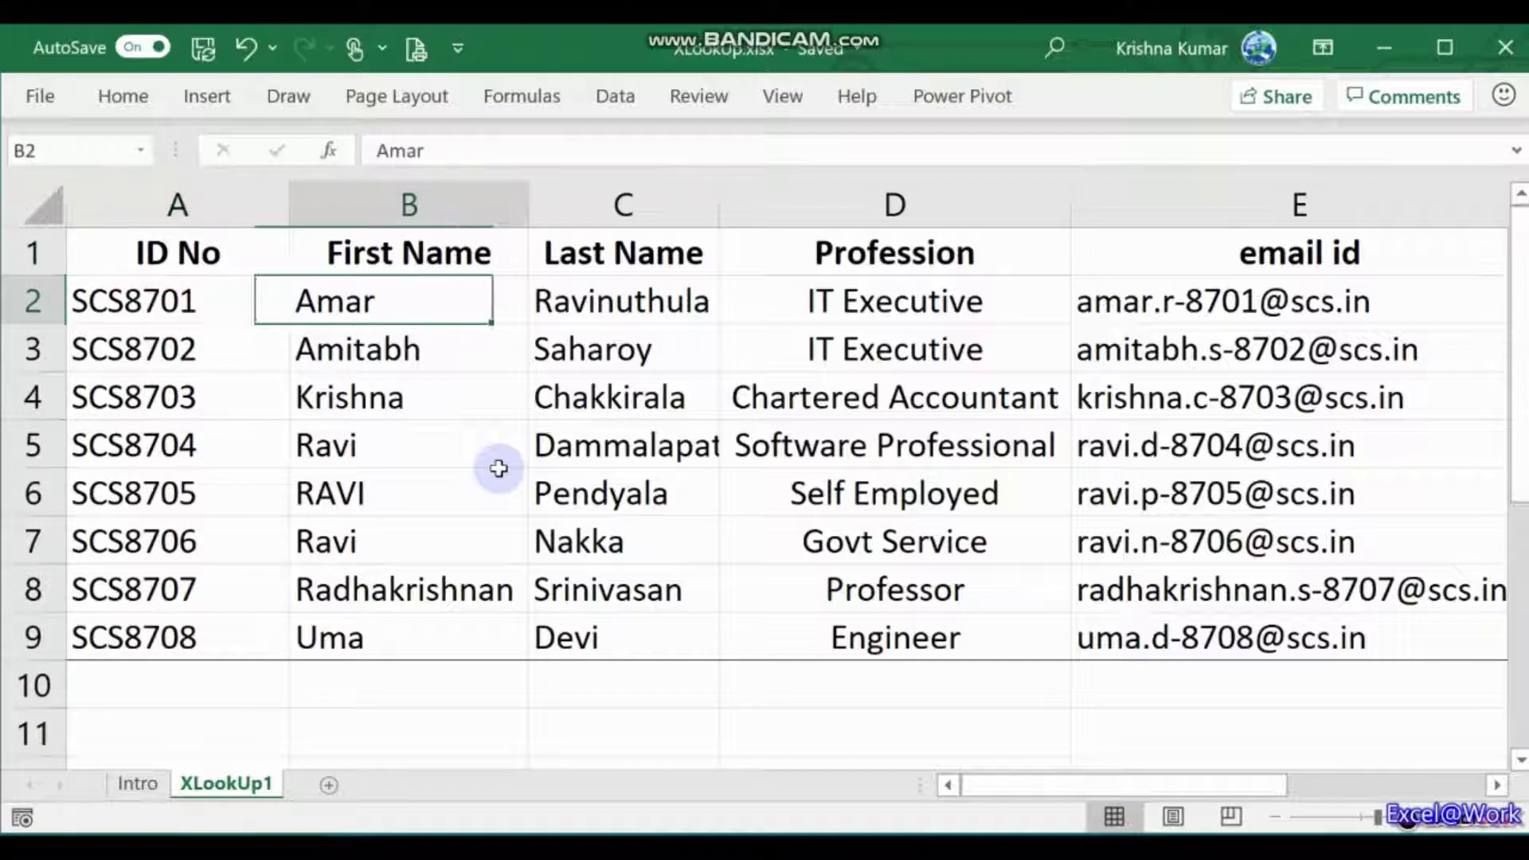
key("ctrl+Home")
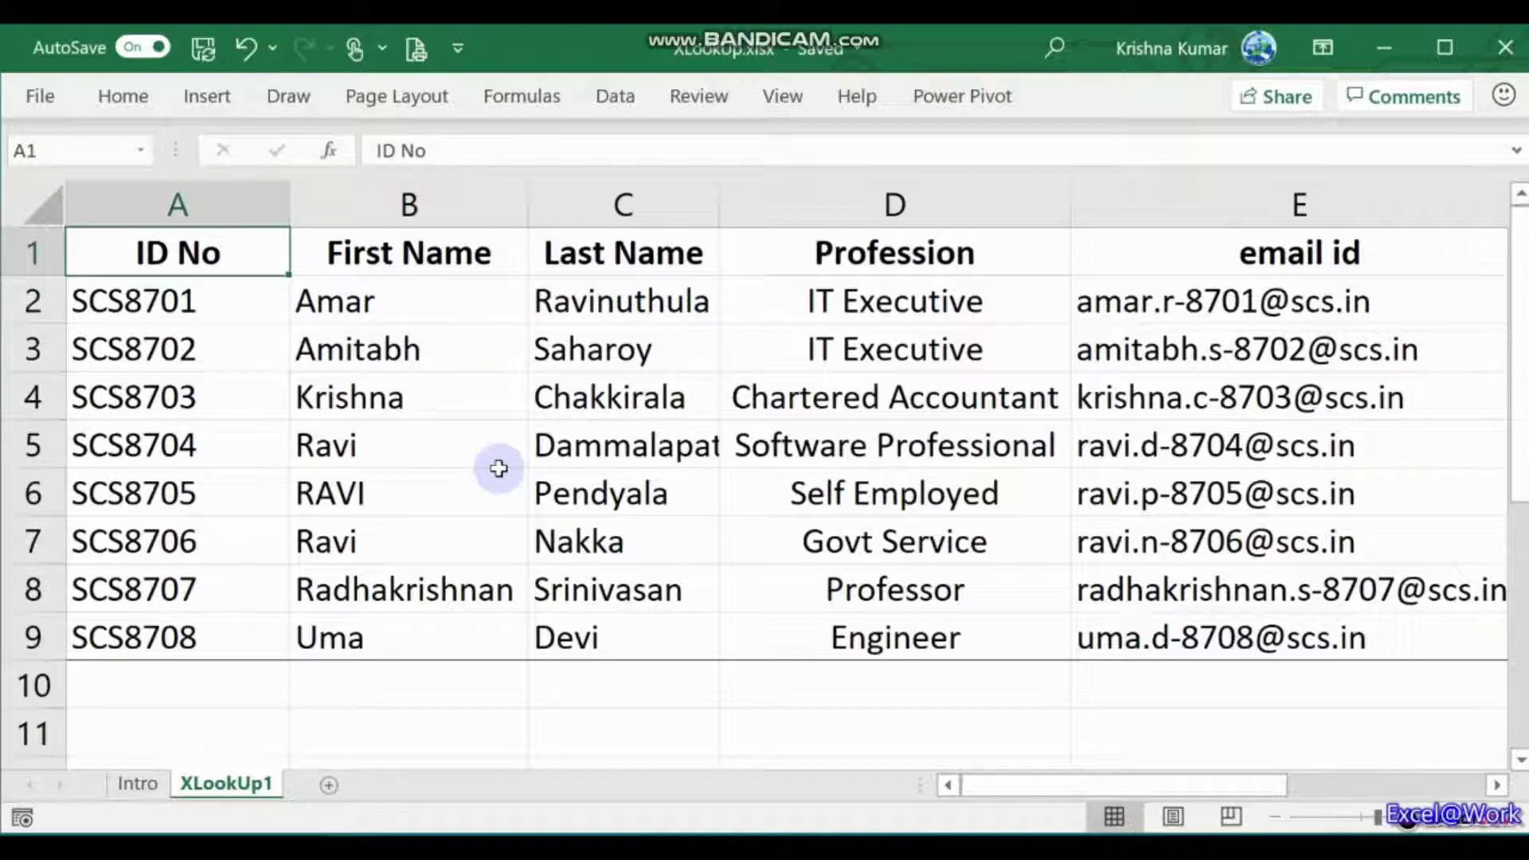
key("Right")
key("Right")
key("Down")
key("Down")
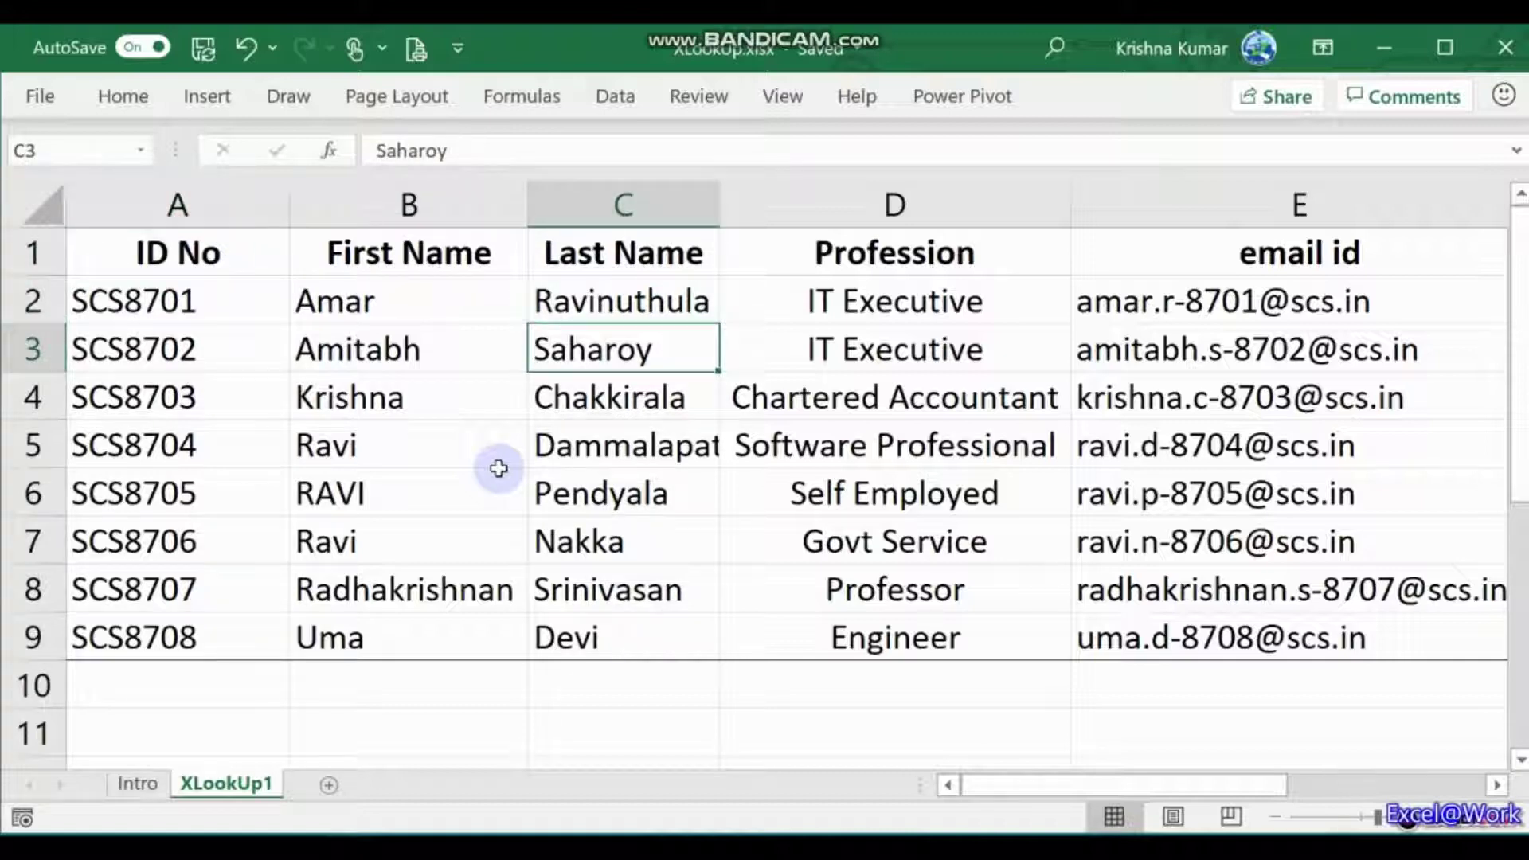
key("Left")
key("Right")
key("Left")
key("Right")
key("Left")
key("Right")
key("Right")
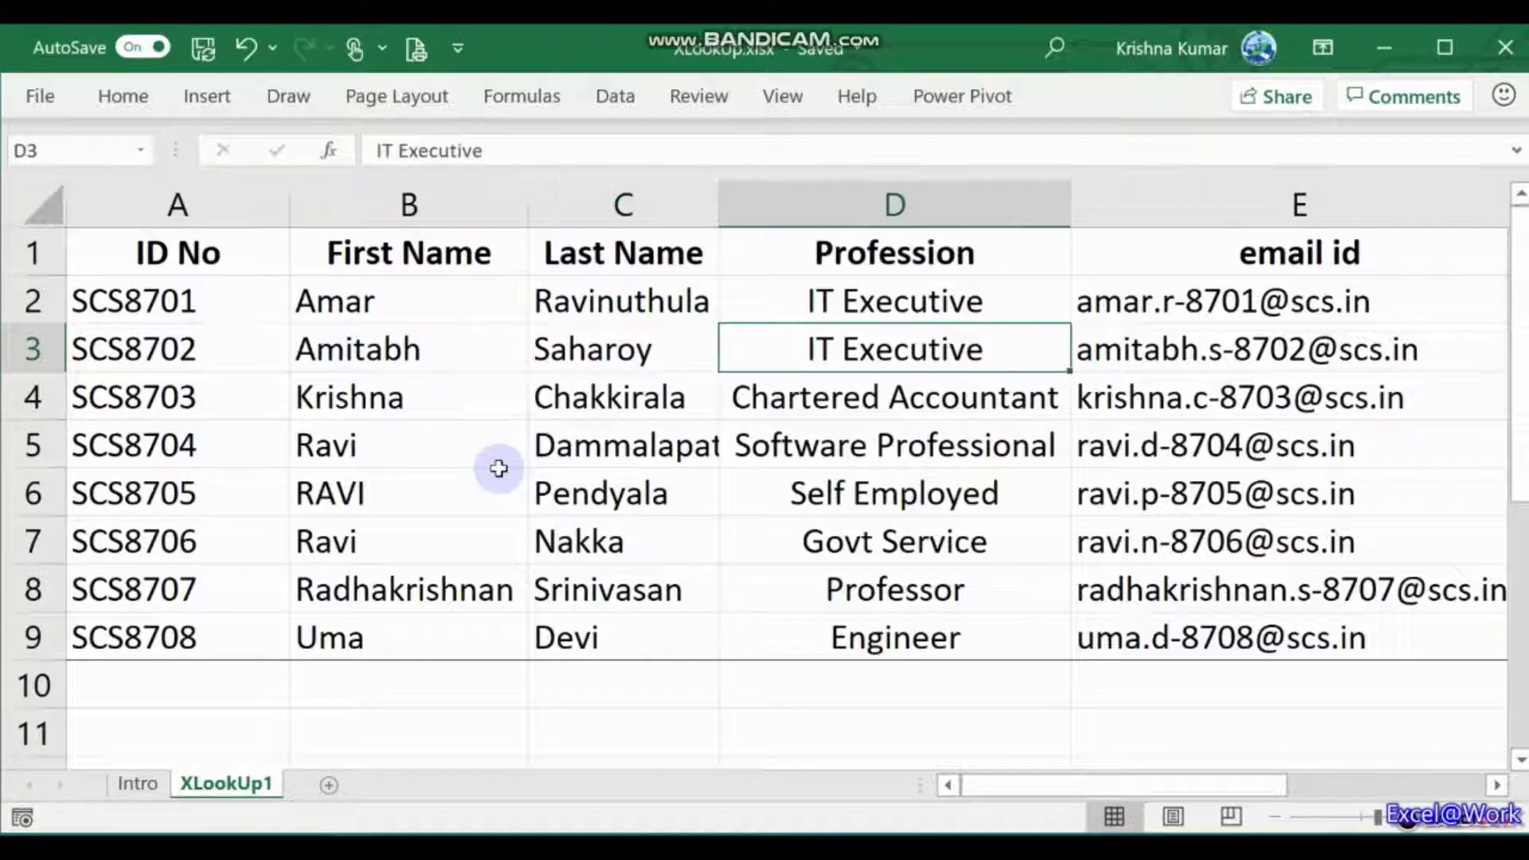
key("Left")
key("Left")
key("Right")
key("Left")
key("Right")
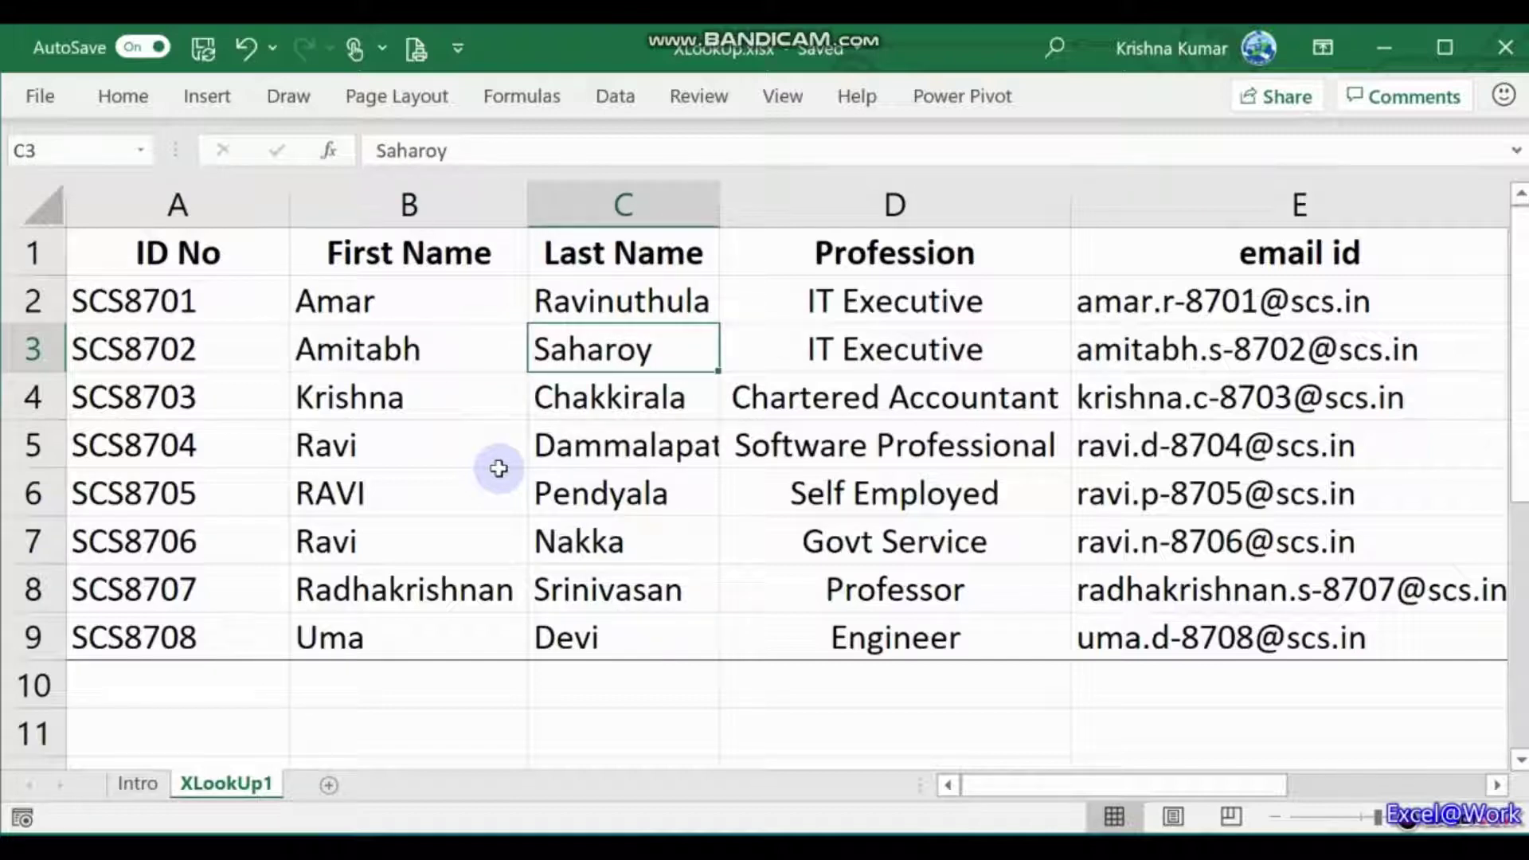
key("Left")
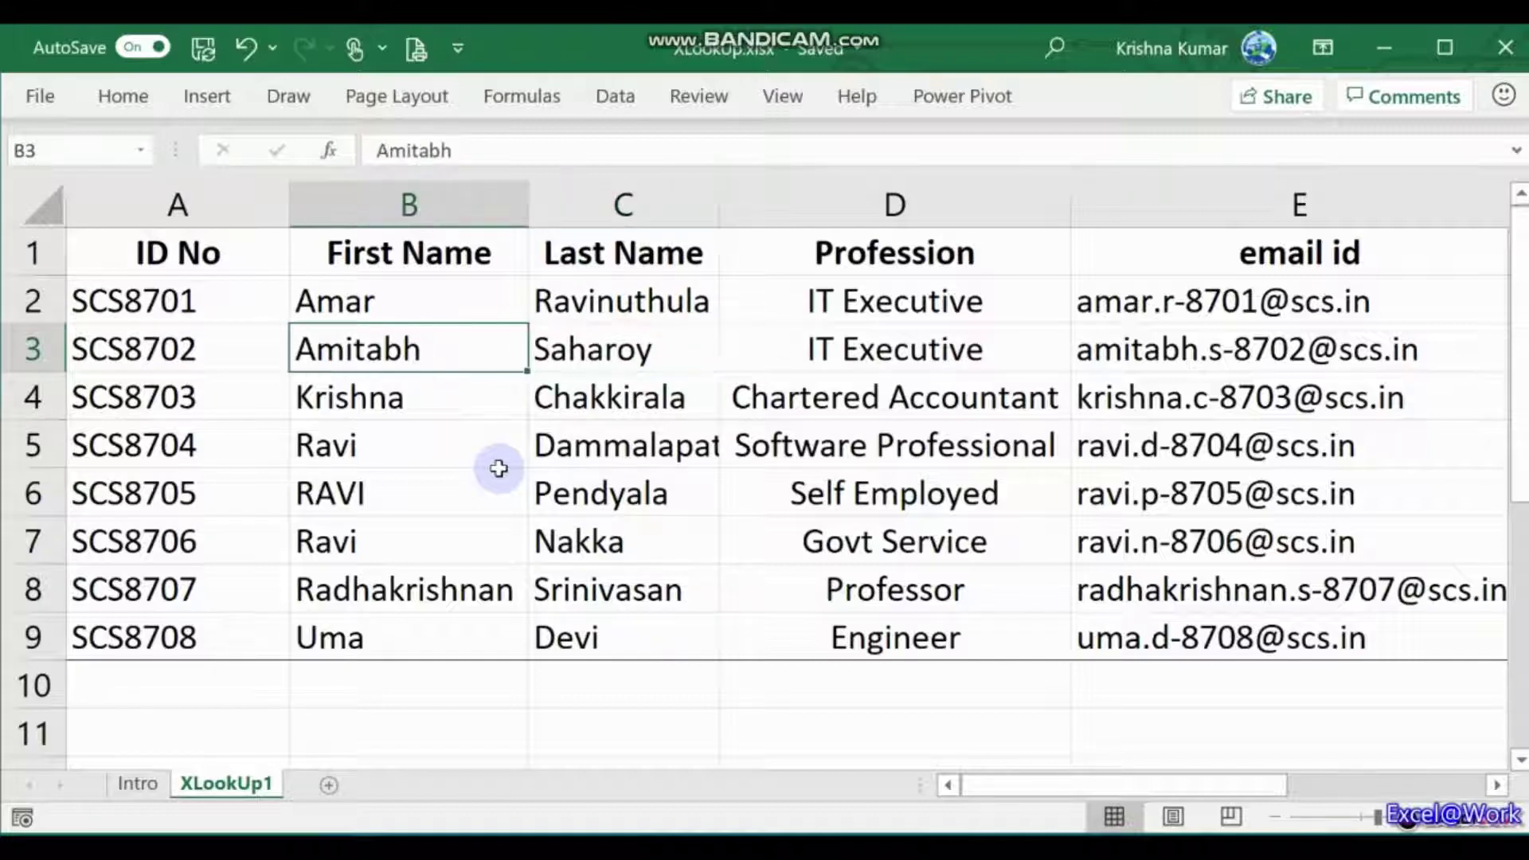
key("Right")
key("Up")
key("Up")
key("Down")
key("Down")
key("Down")
key("Up")
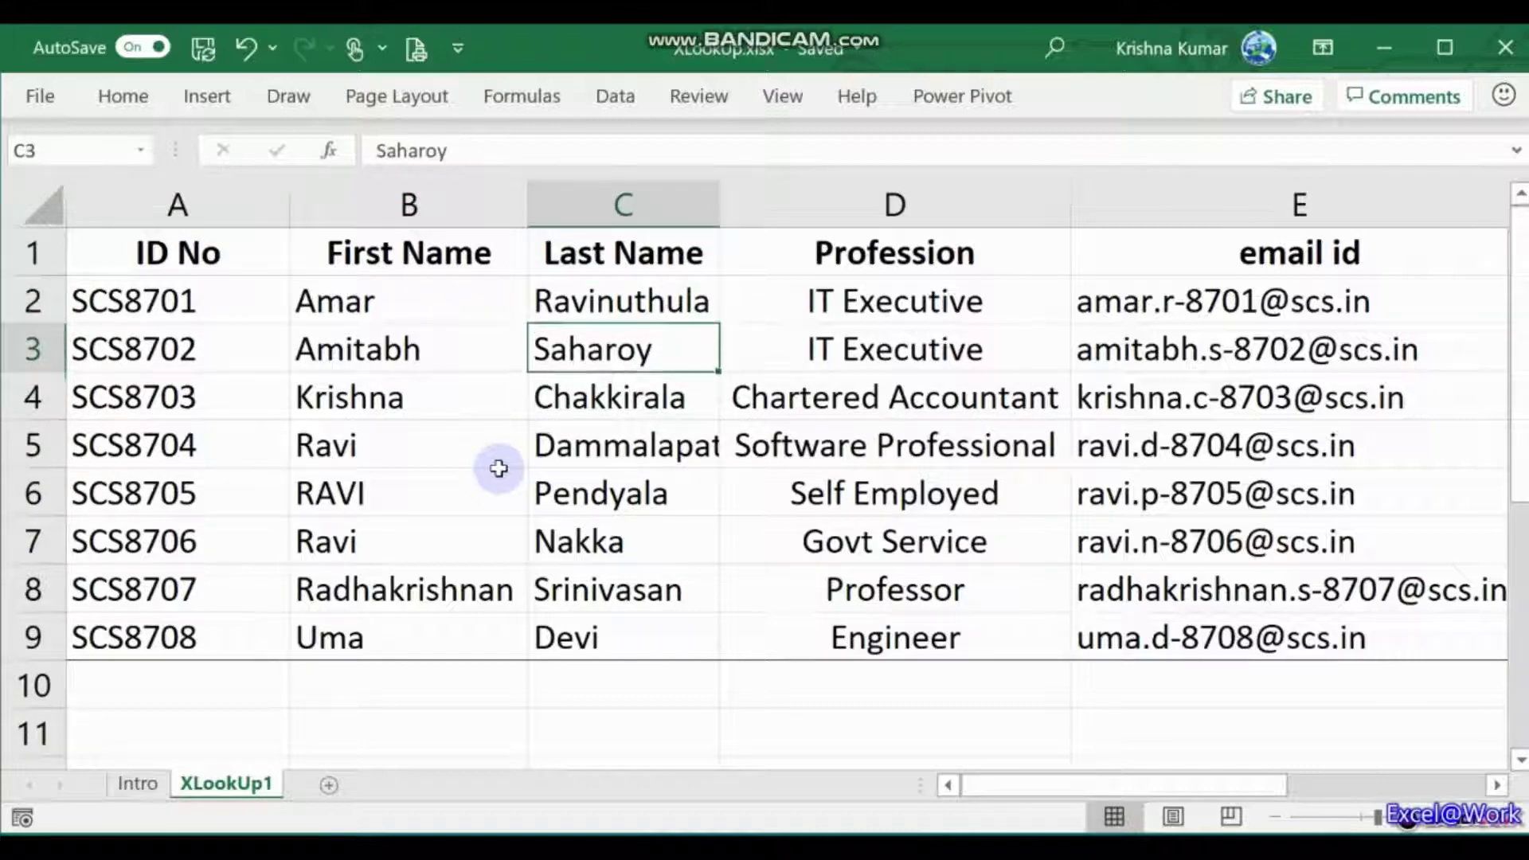
key("Up")
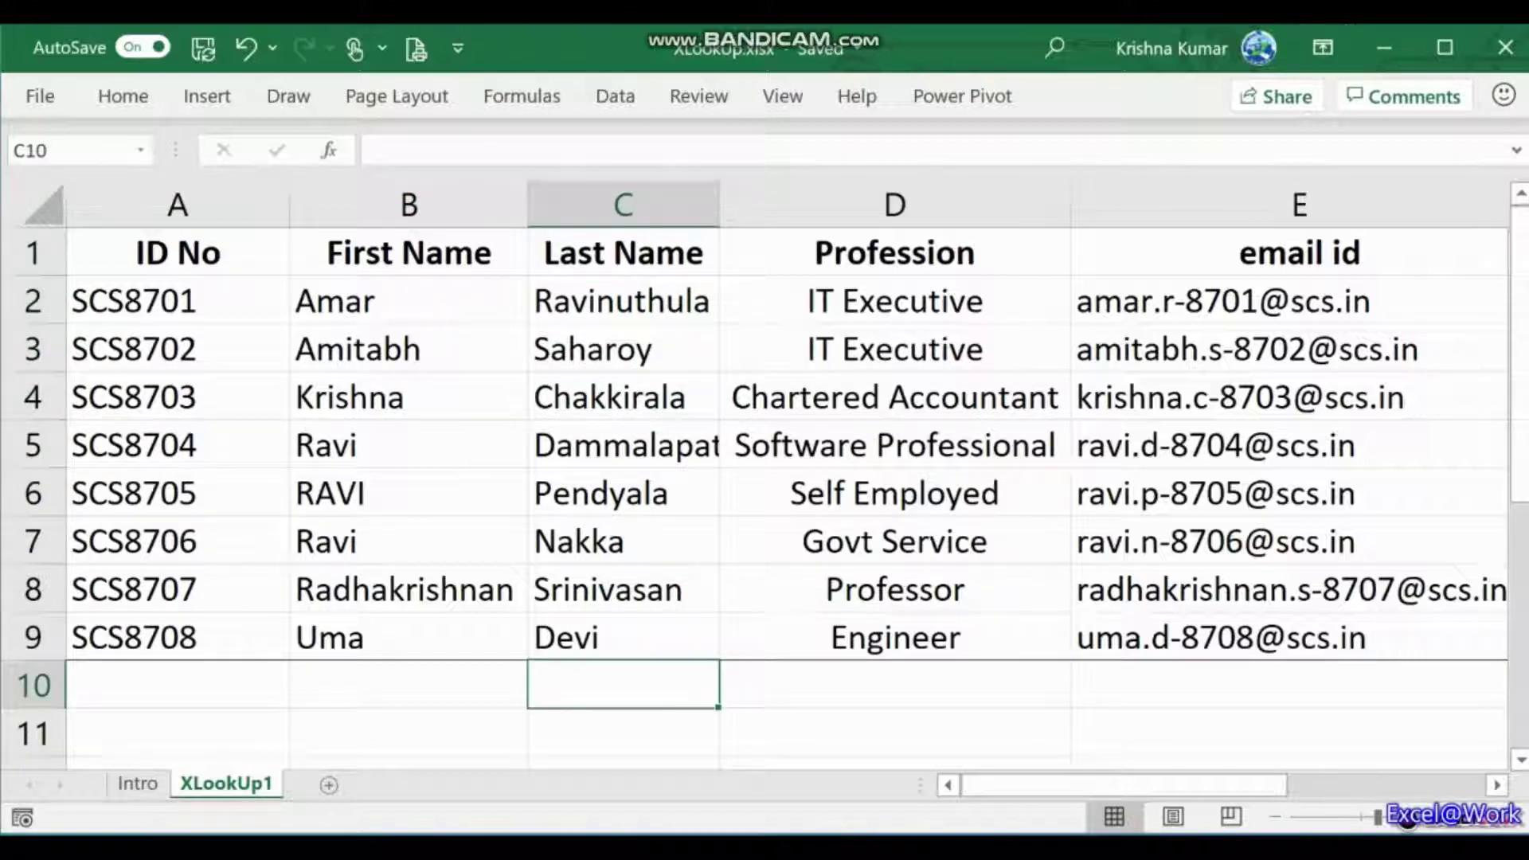
Paste the syntax text =VLOOKUP(lookup_value, table_array, col_index_num, [range_lookup]) into cell B10 below the table
key("Left")
key("ctrl+v")
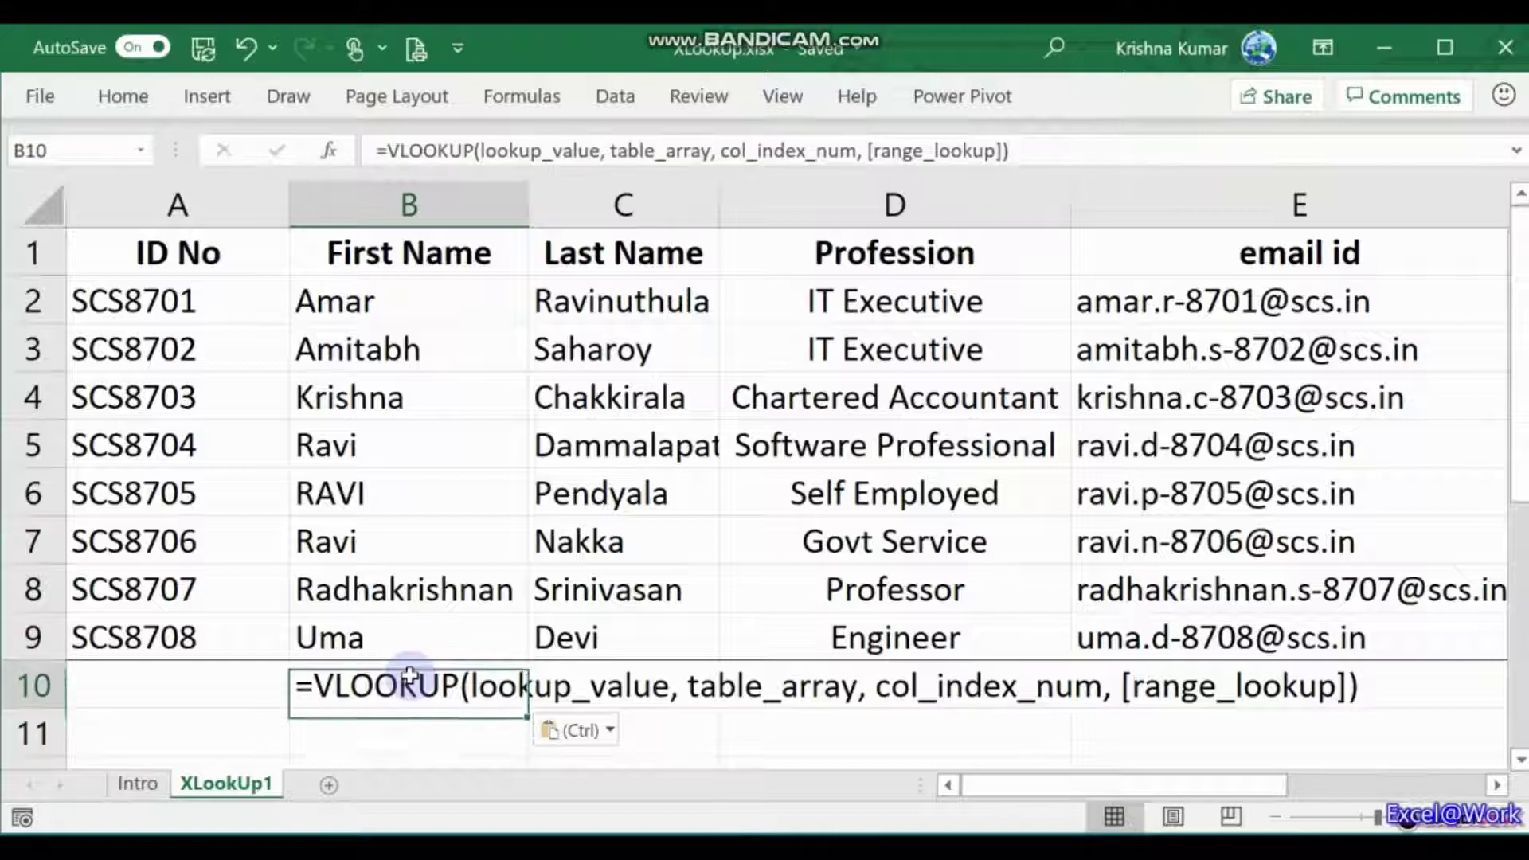
key("Right")
key("Left")
key("Right")
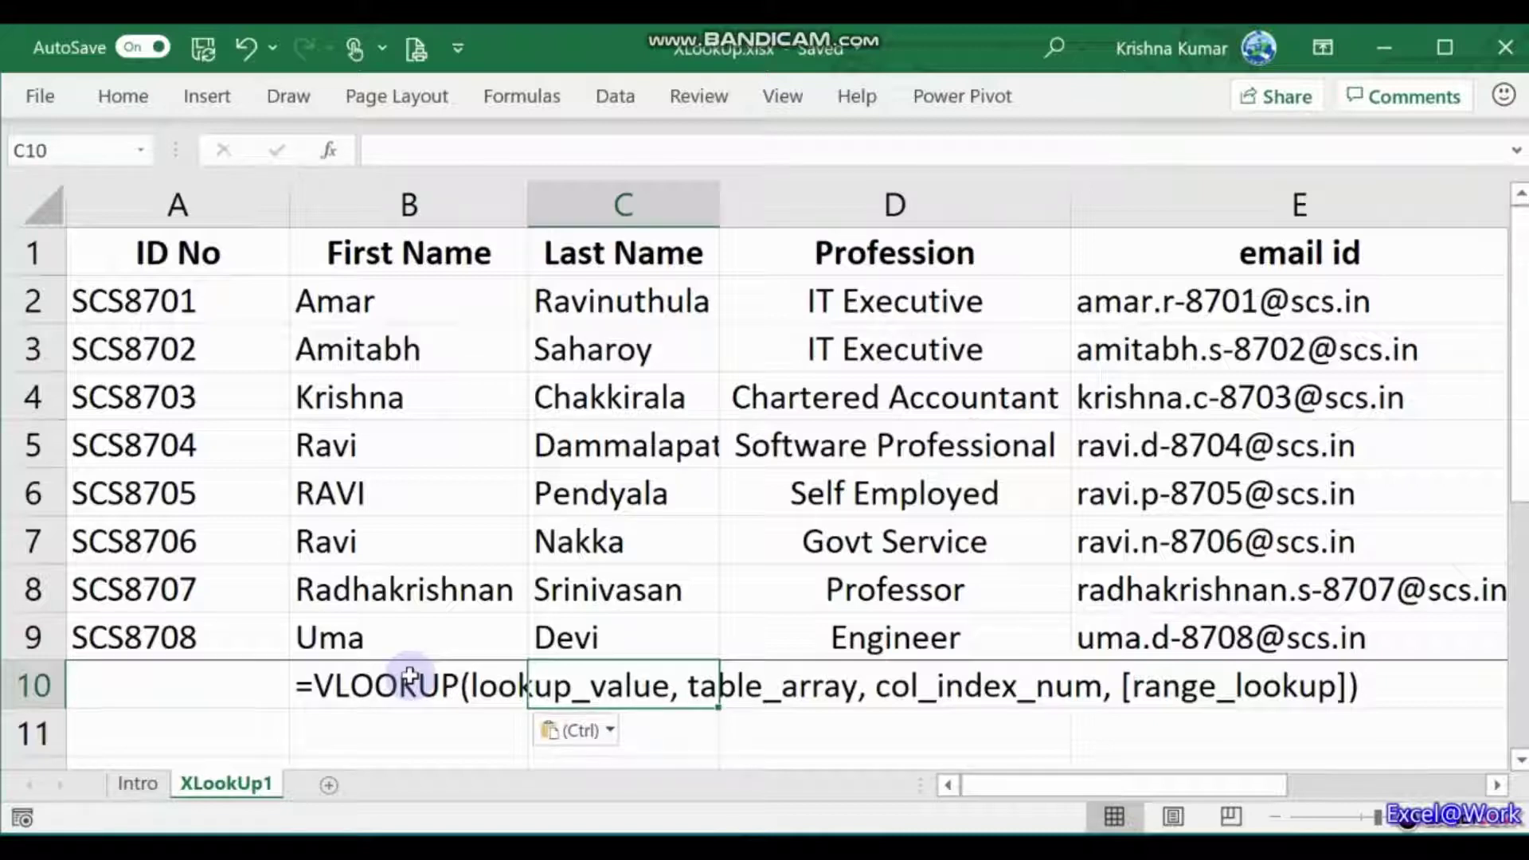
key("Left")
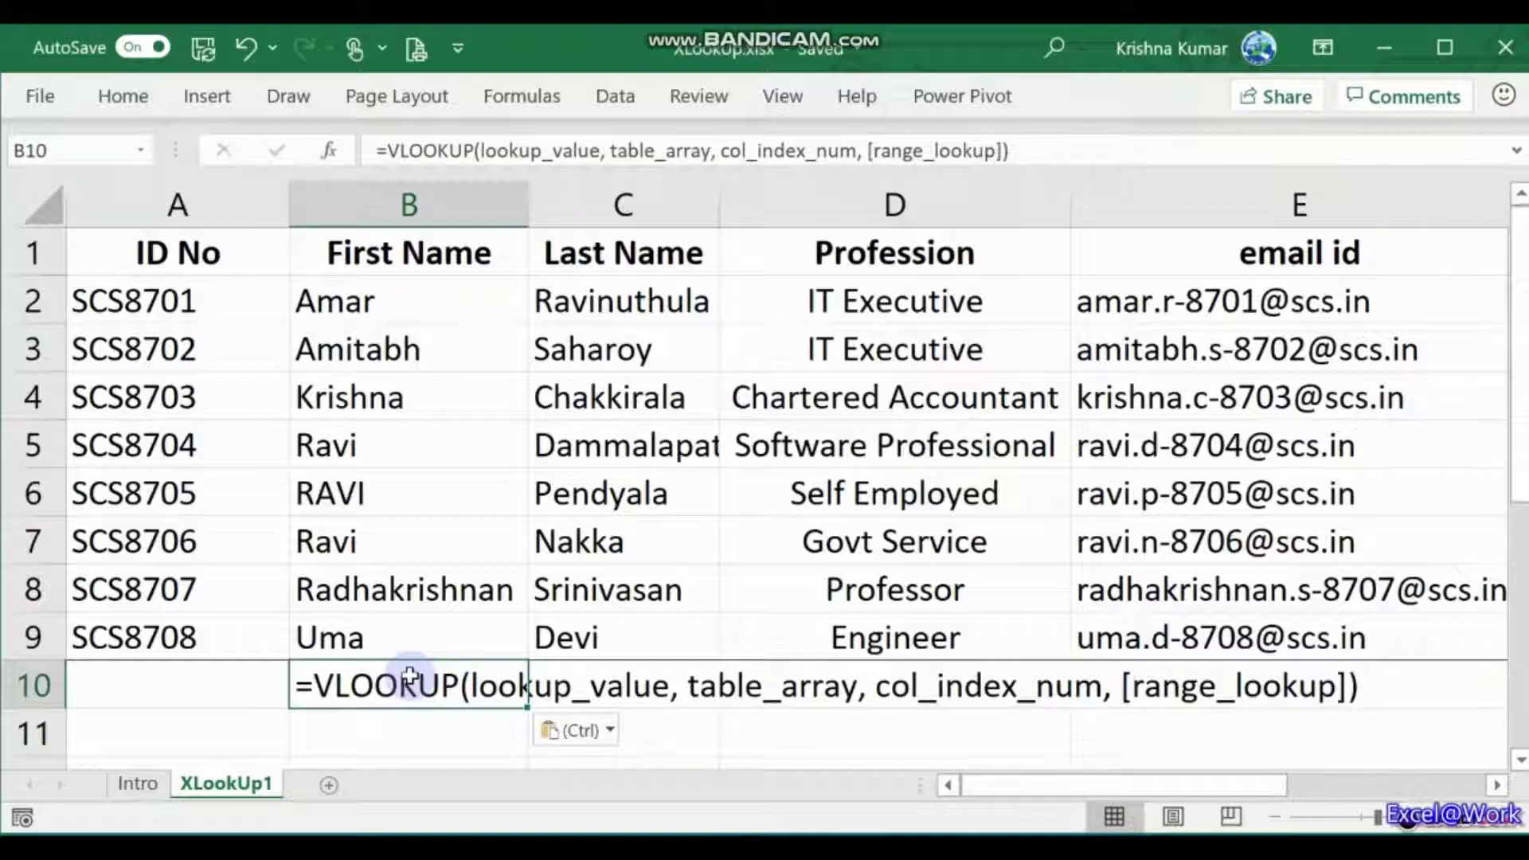
Clear the VLOOKUP syntax text from cell B10
key("Delete")
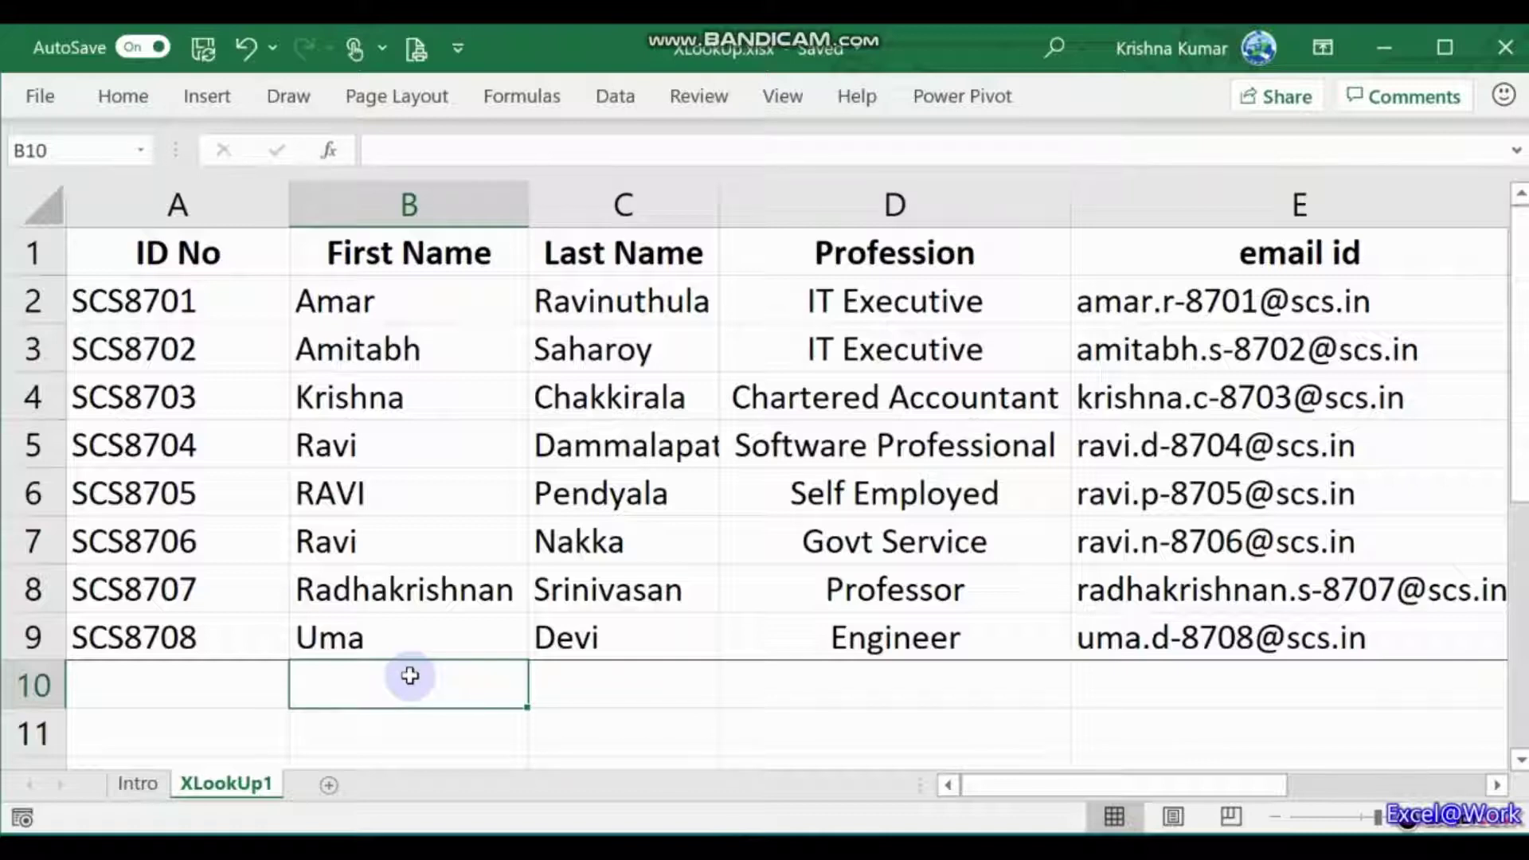
key("ctrl+z")
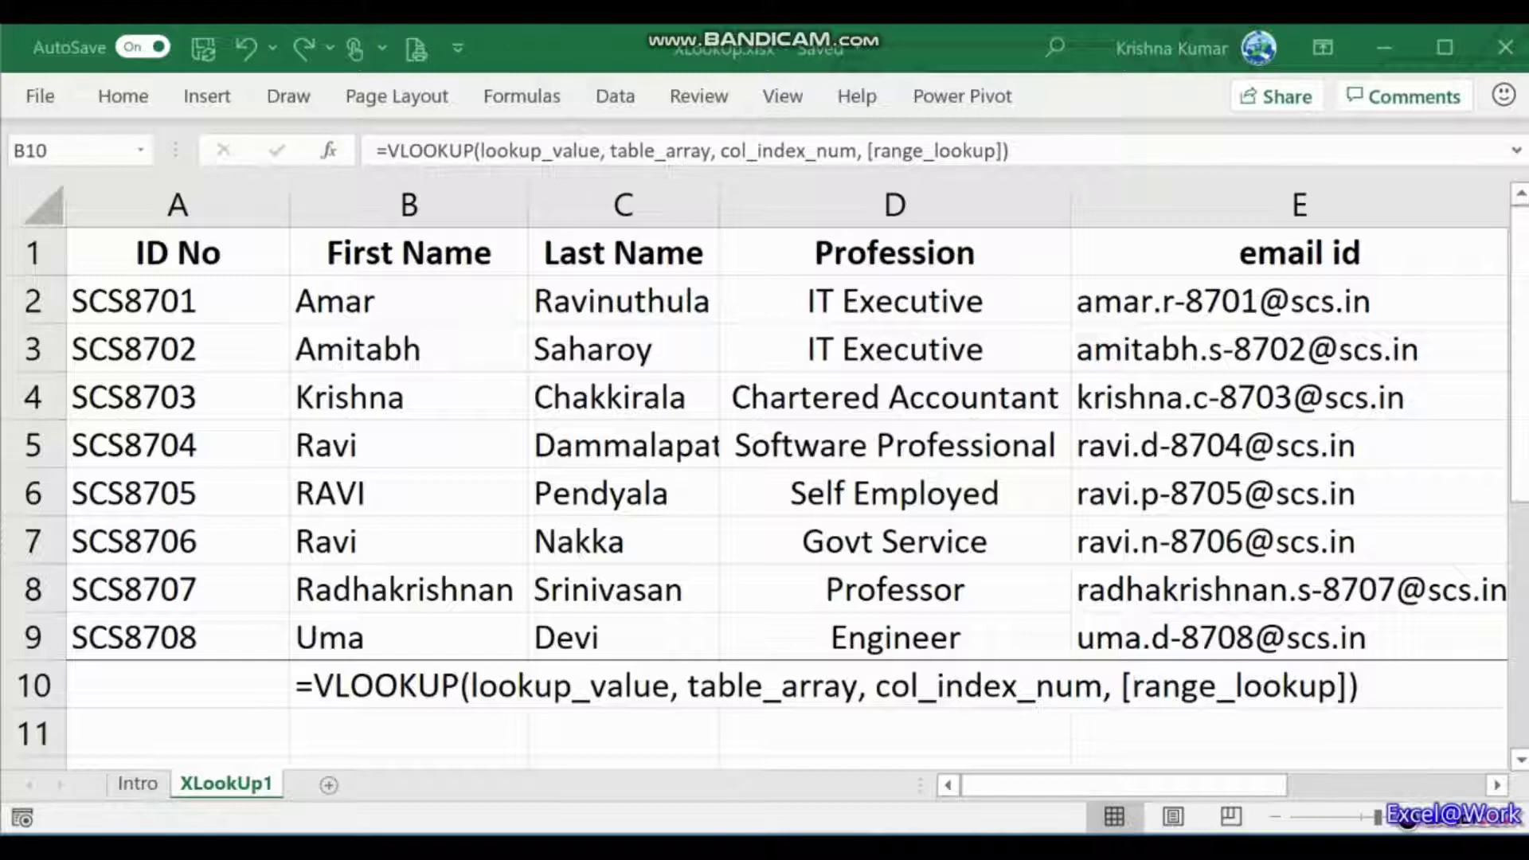
left_click(410, 694)
key("Delete")
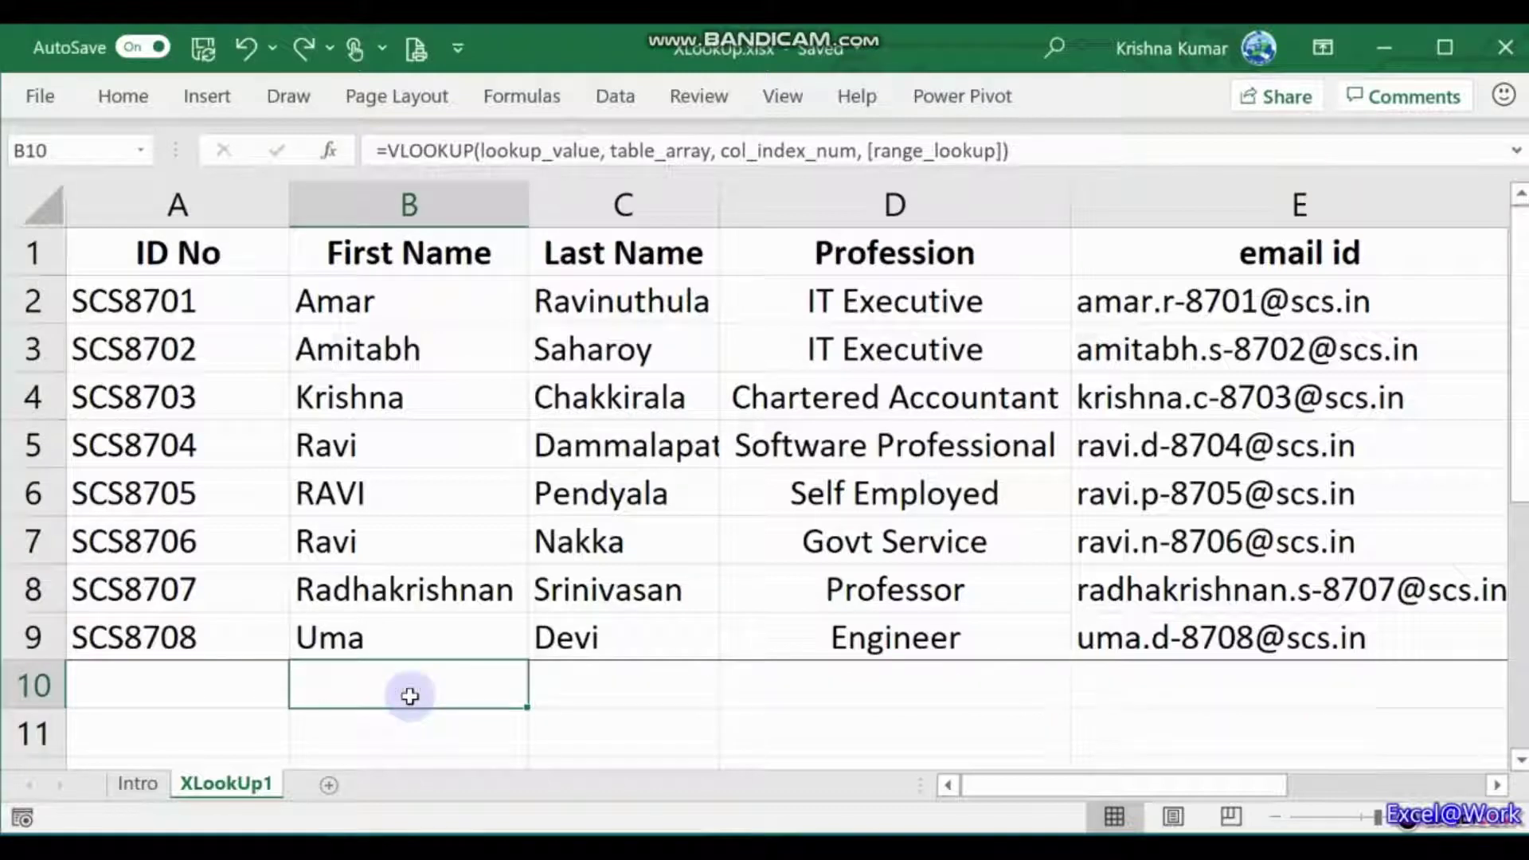
key("Down")
key("Up")
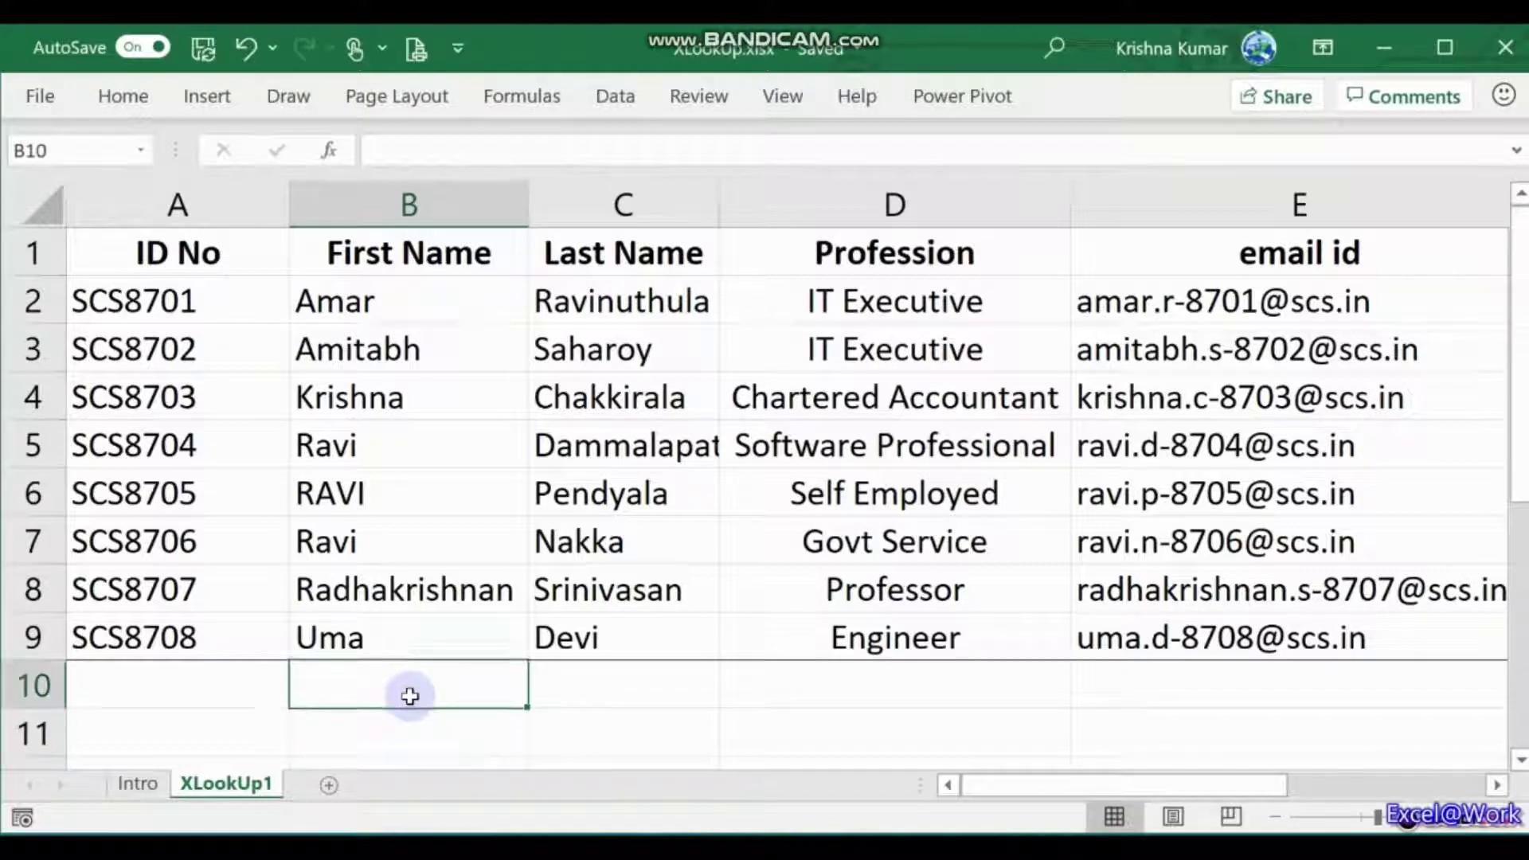
Start an XLOOKUP formula in cell B11 to view its argument list, and discard the entry
key("Down")
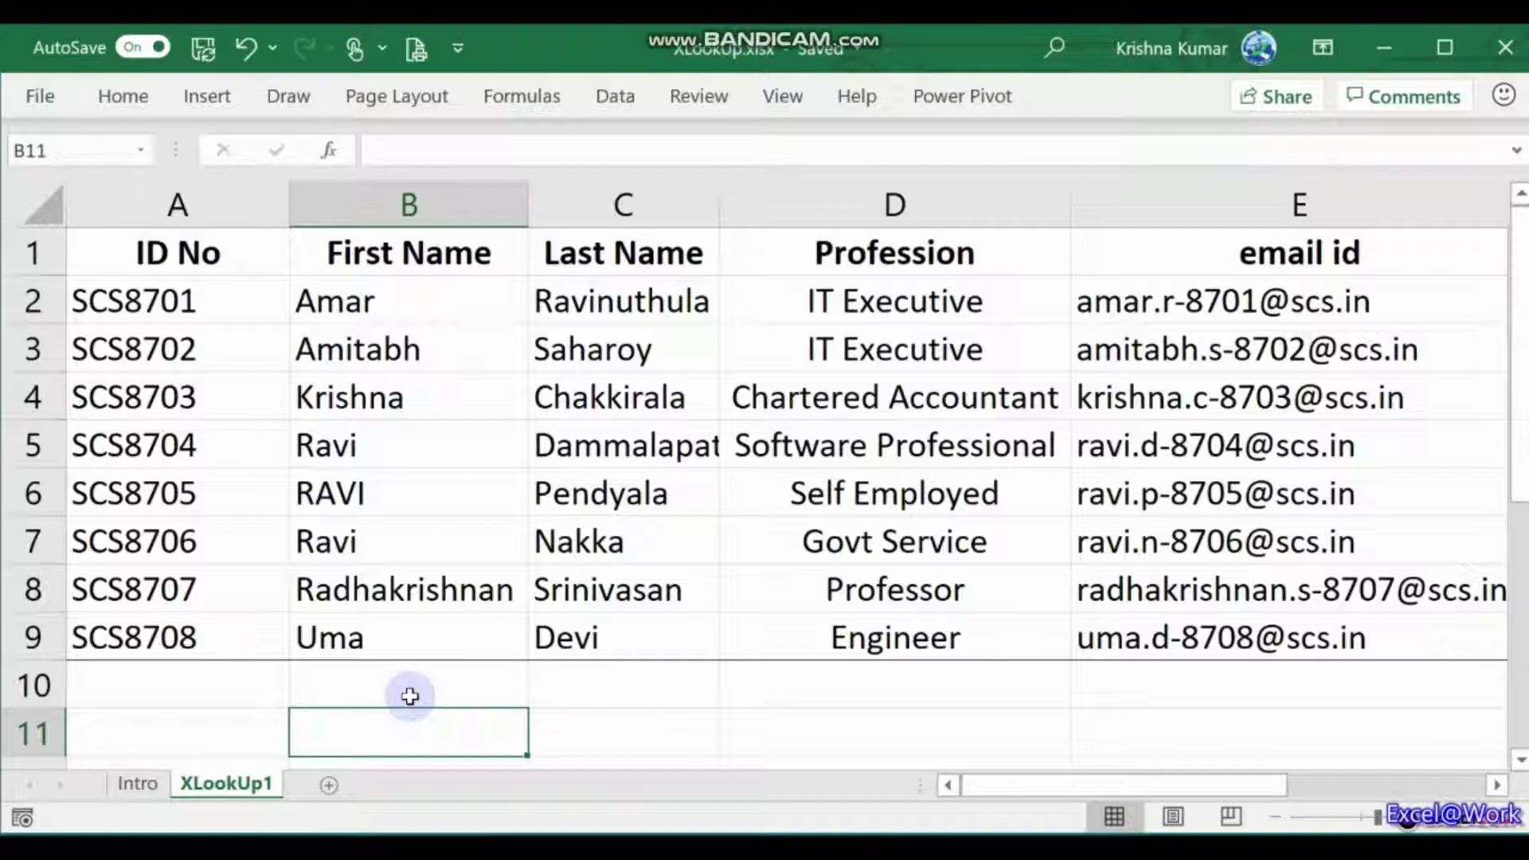
type("=")
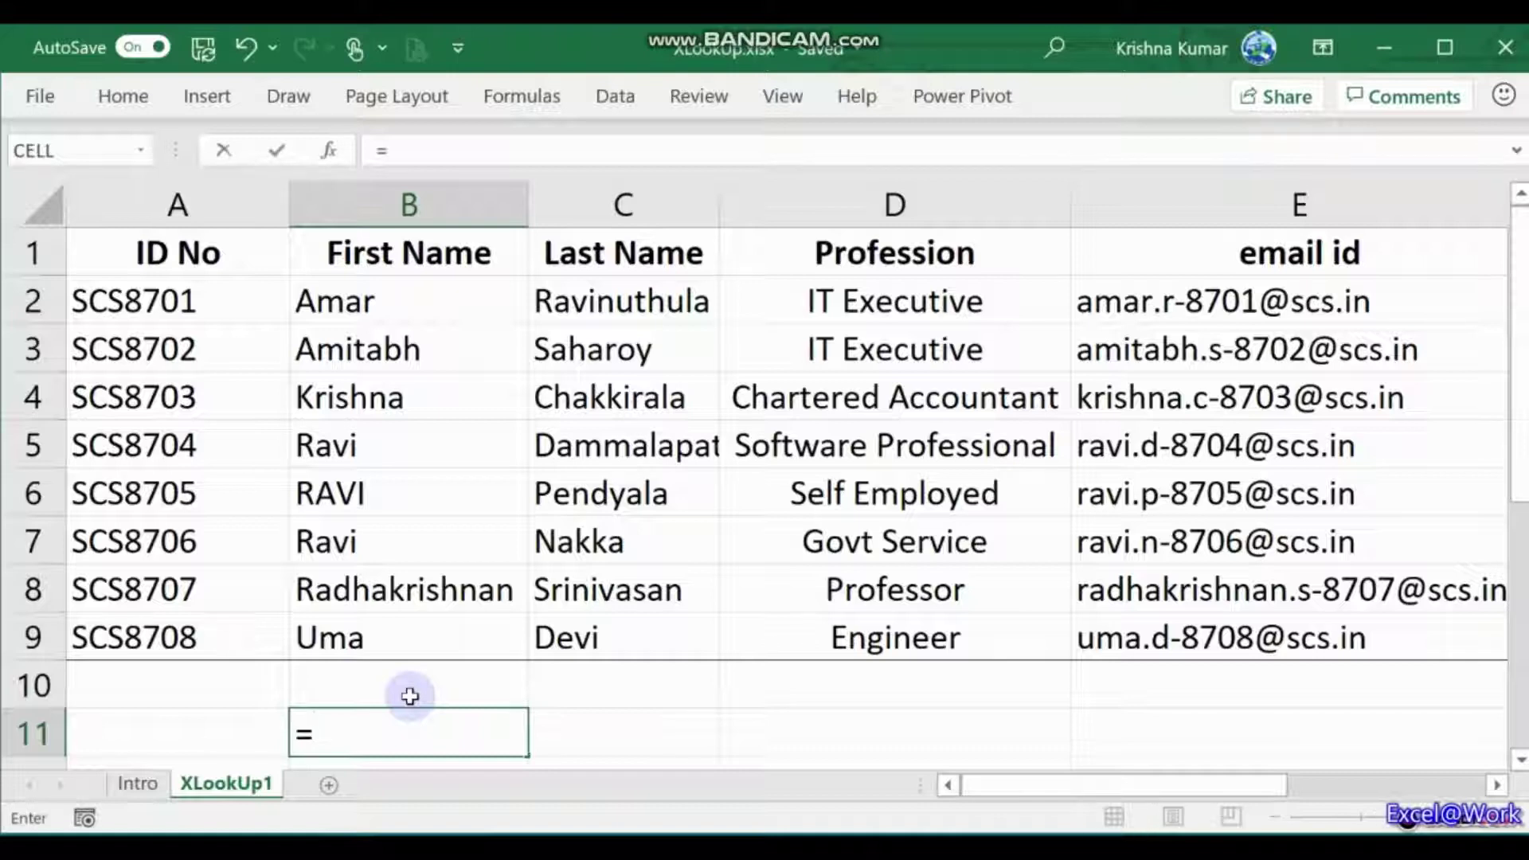
type("xl")
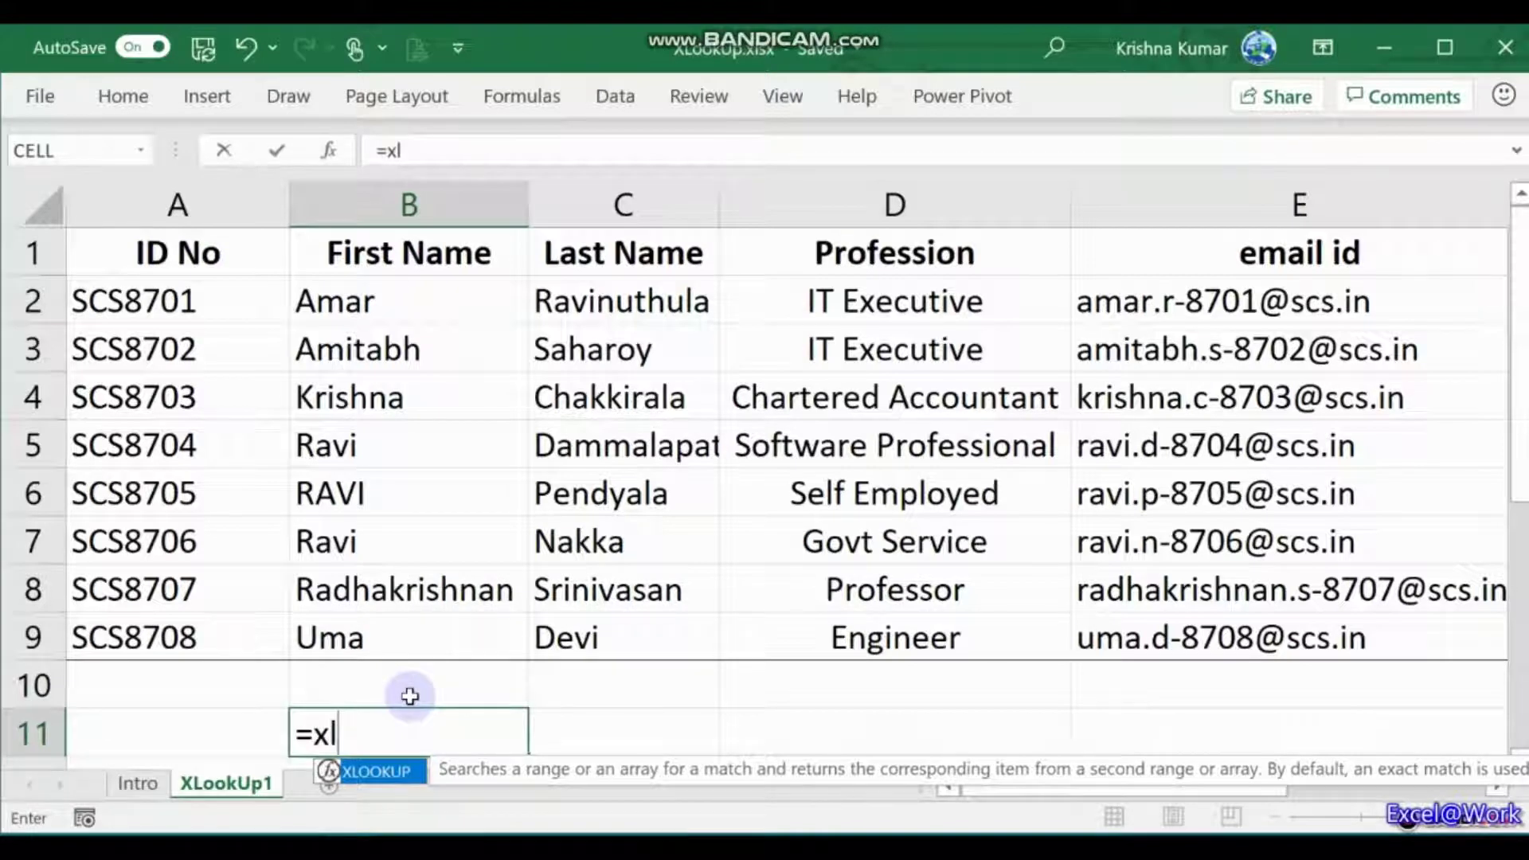
key("Tab")
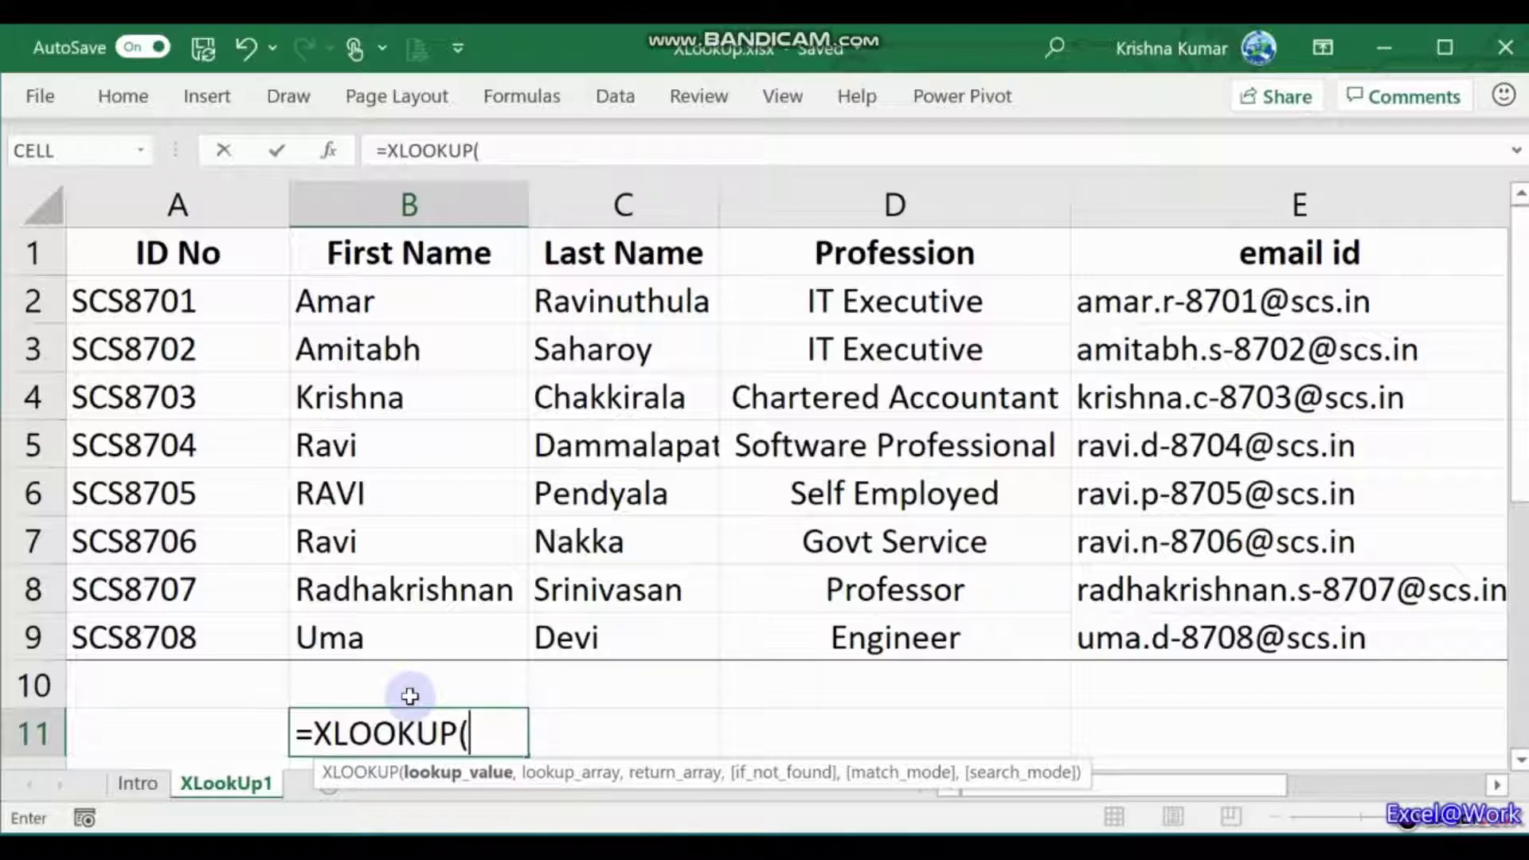
key("Escape")
Enter Govt Service in cell D10 below the Profession column as the value for the lookup
key("Up")
key("Right")
key("Right")
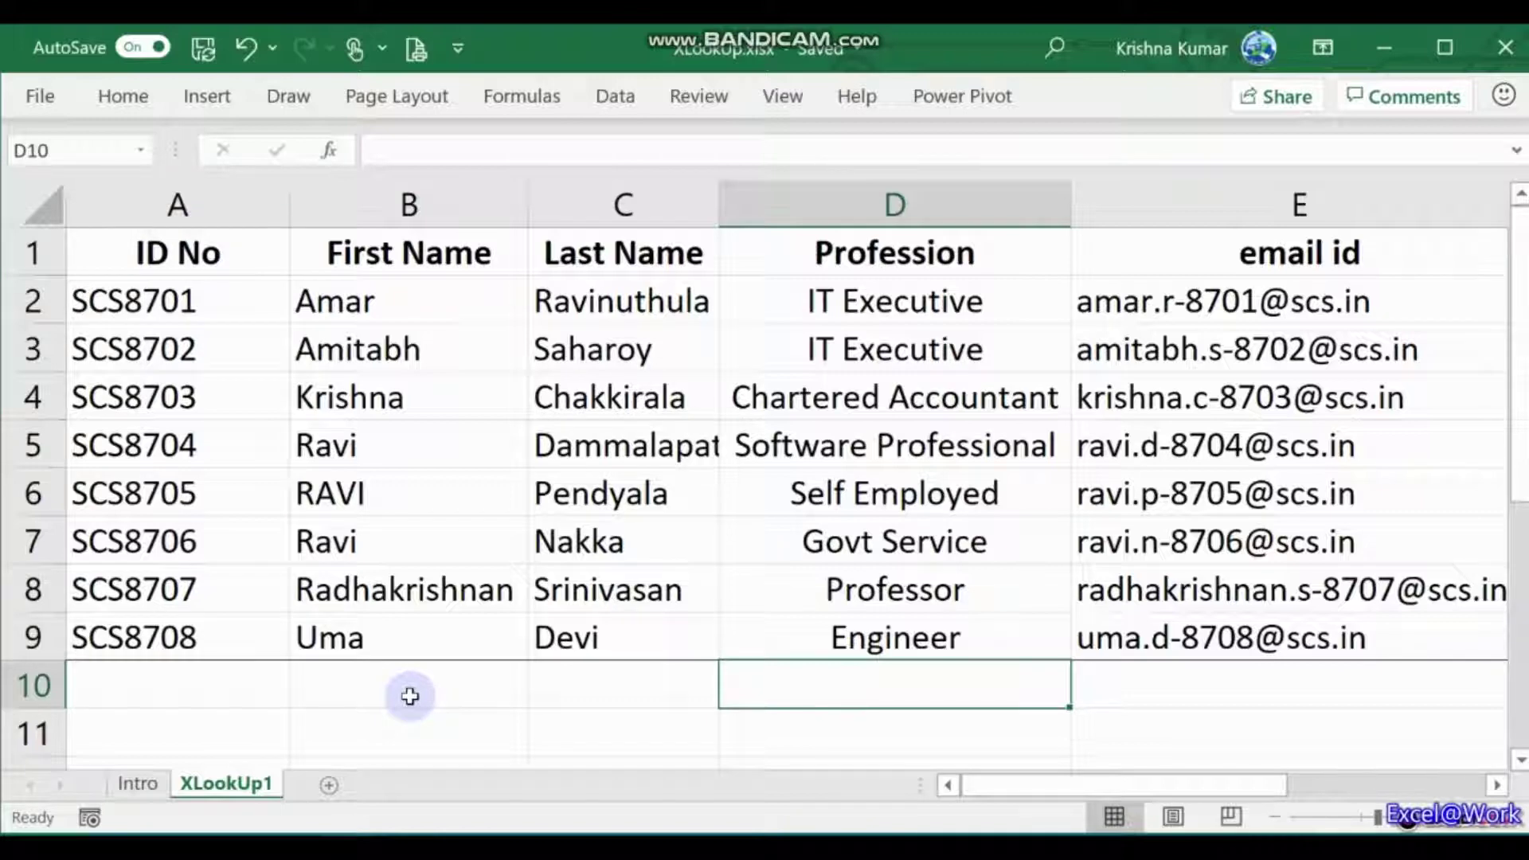
type("G")
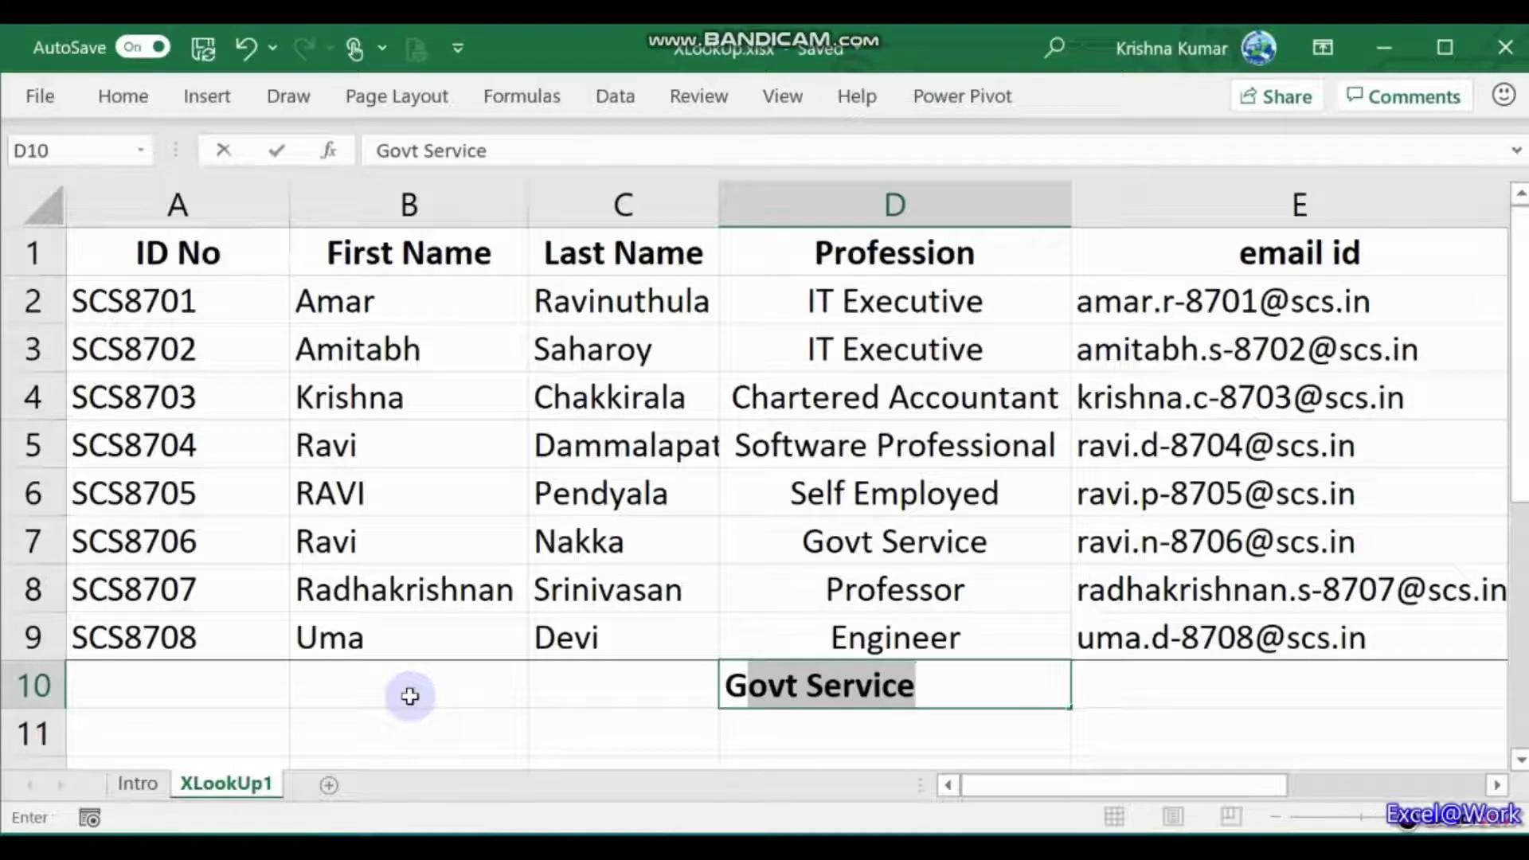
key("Return")
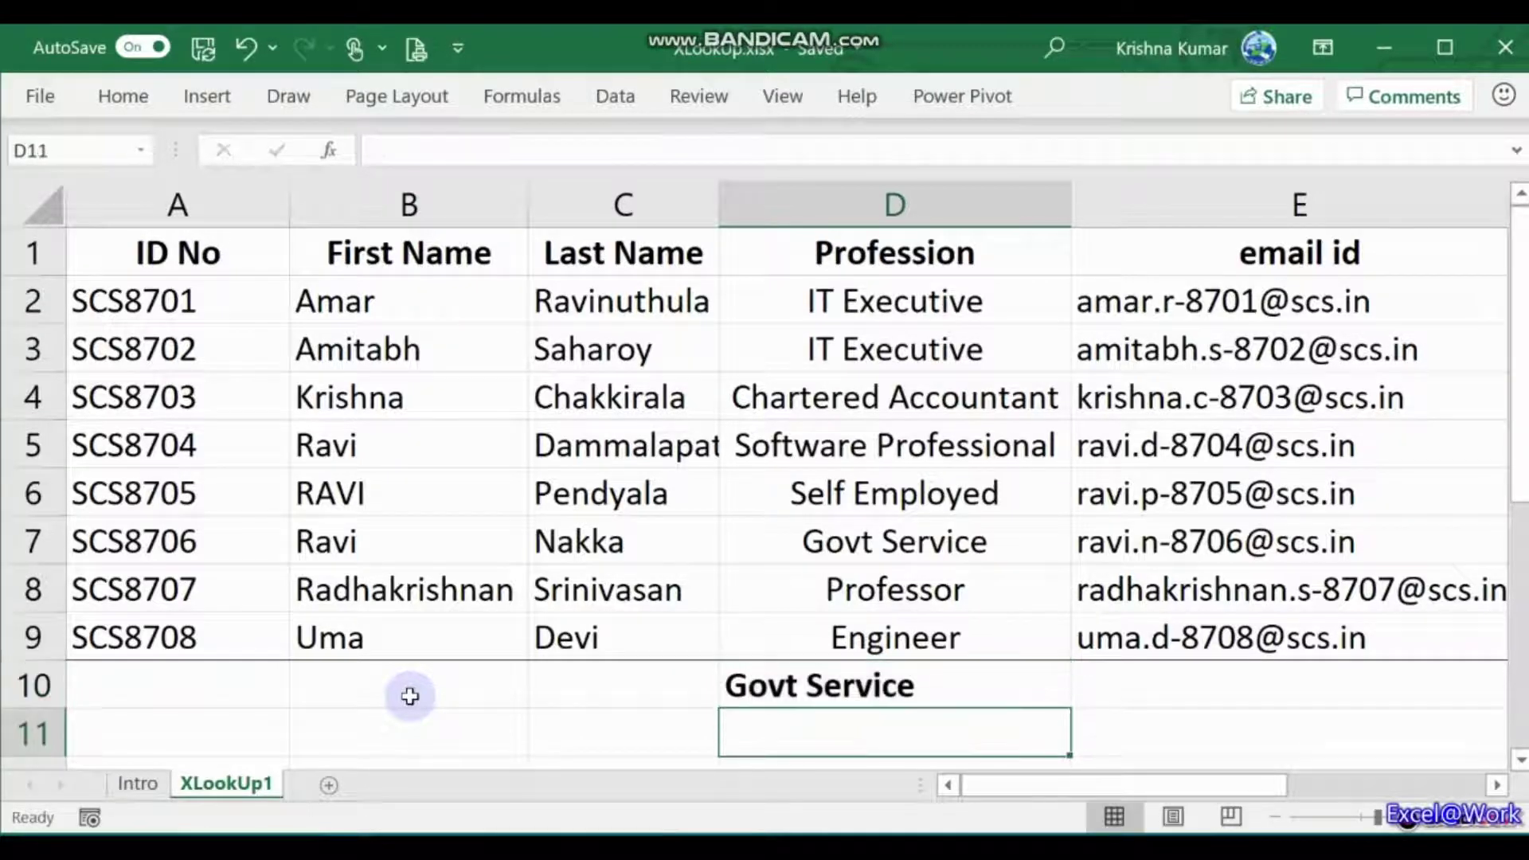
key("Left")
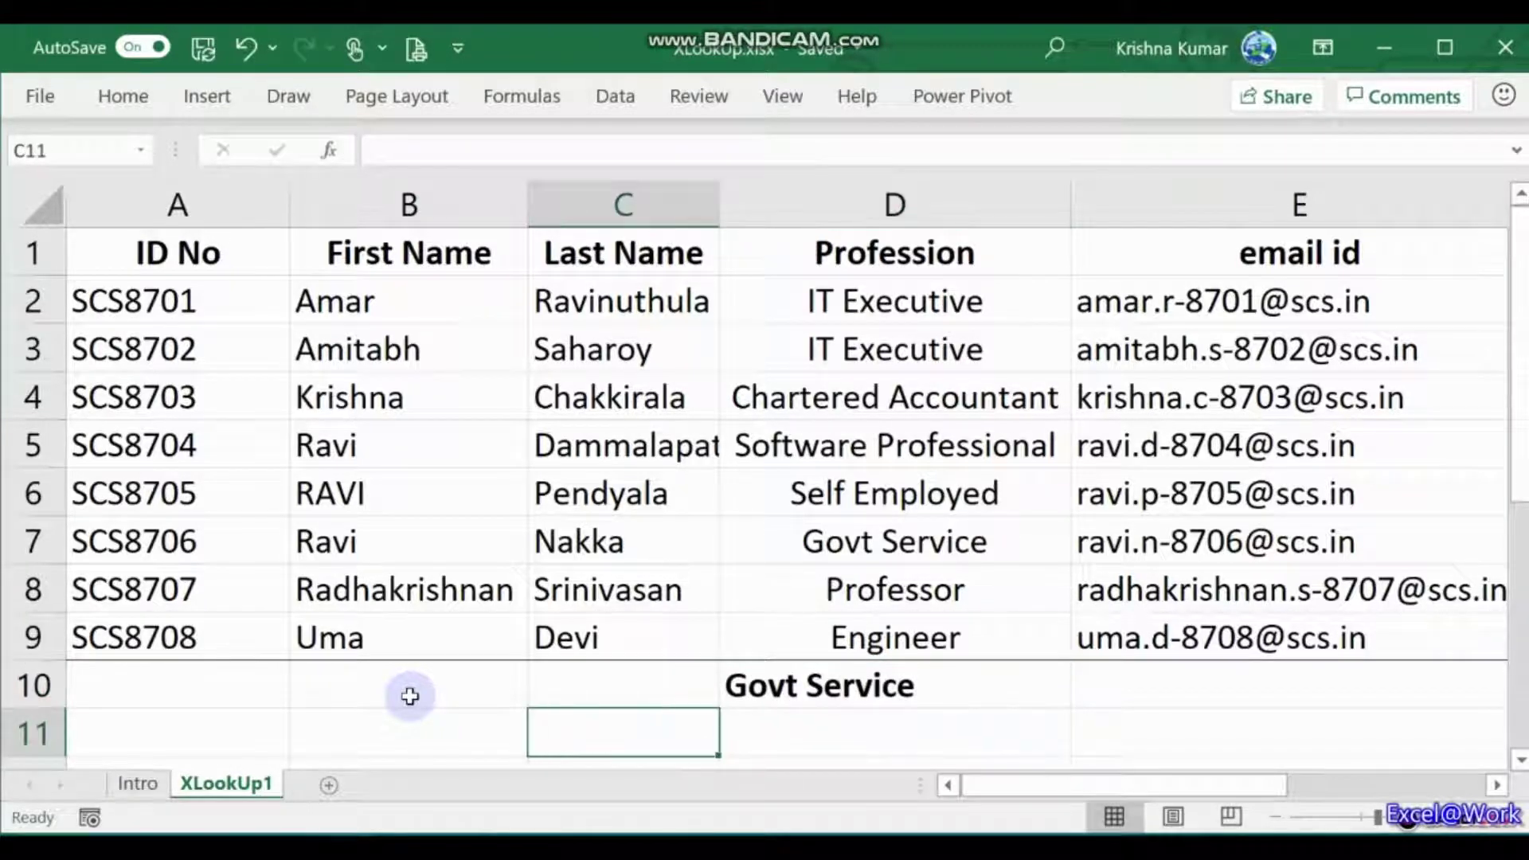
key("Right")
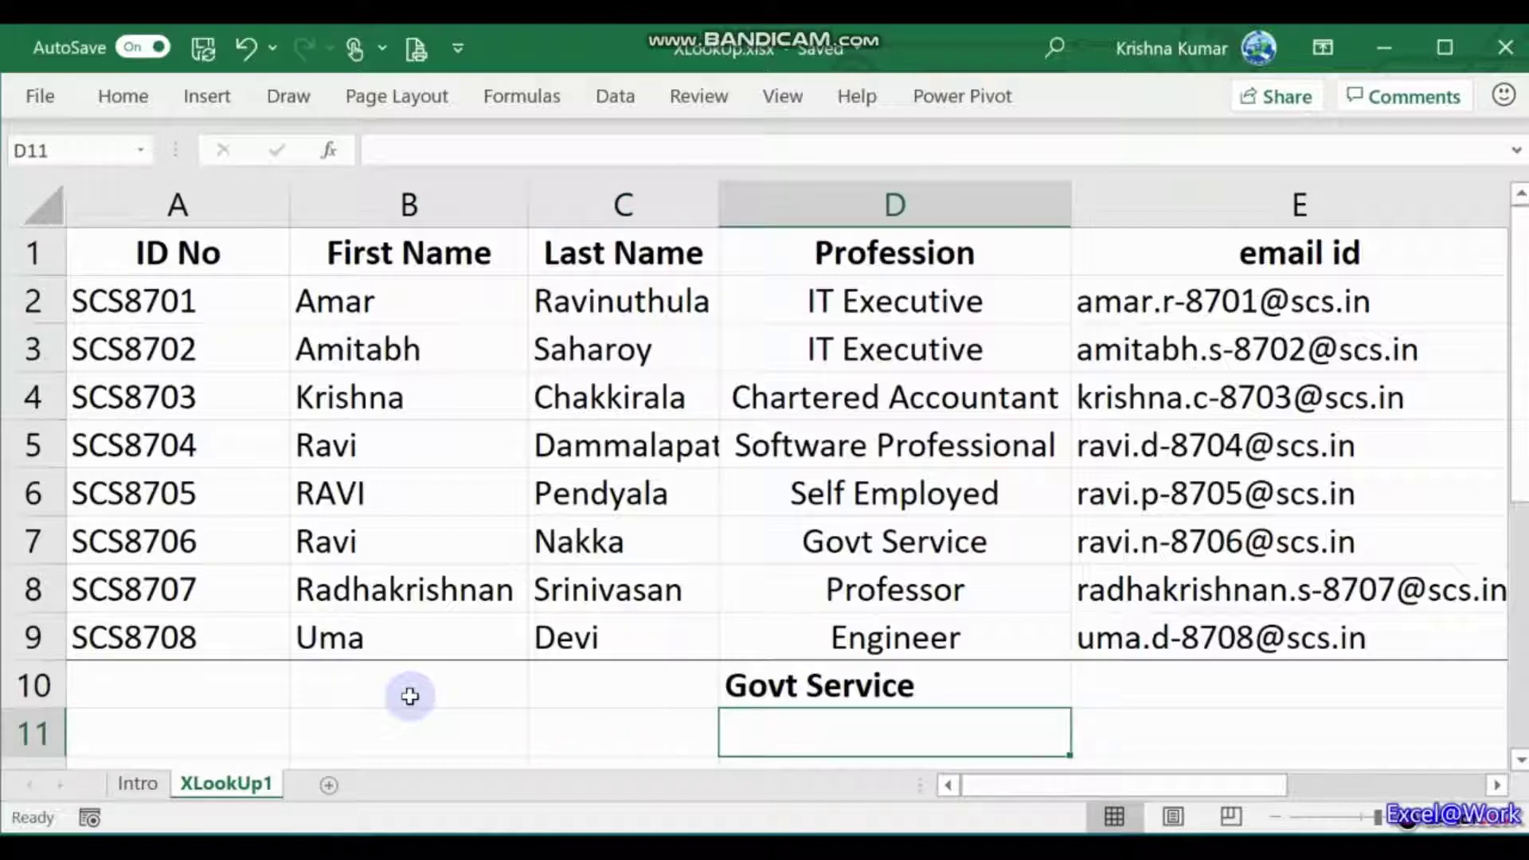
Begin an XLOOKUP formula in cell A11 with D10 as the lookup value
key("Left")
key("Left")
key("Left")
type("=")
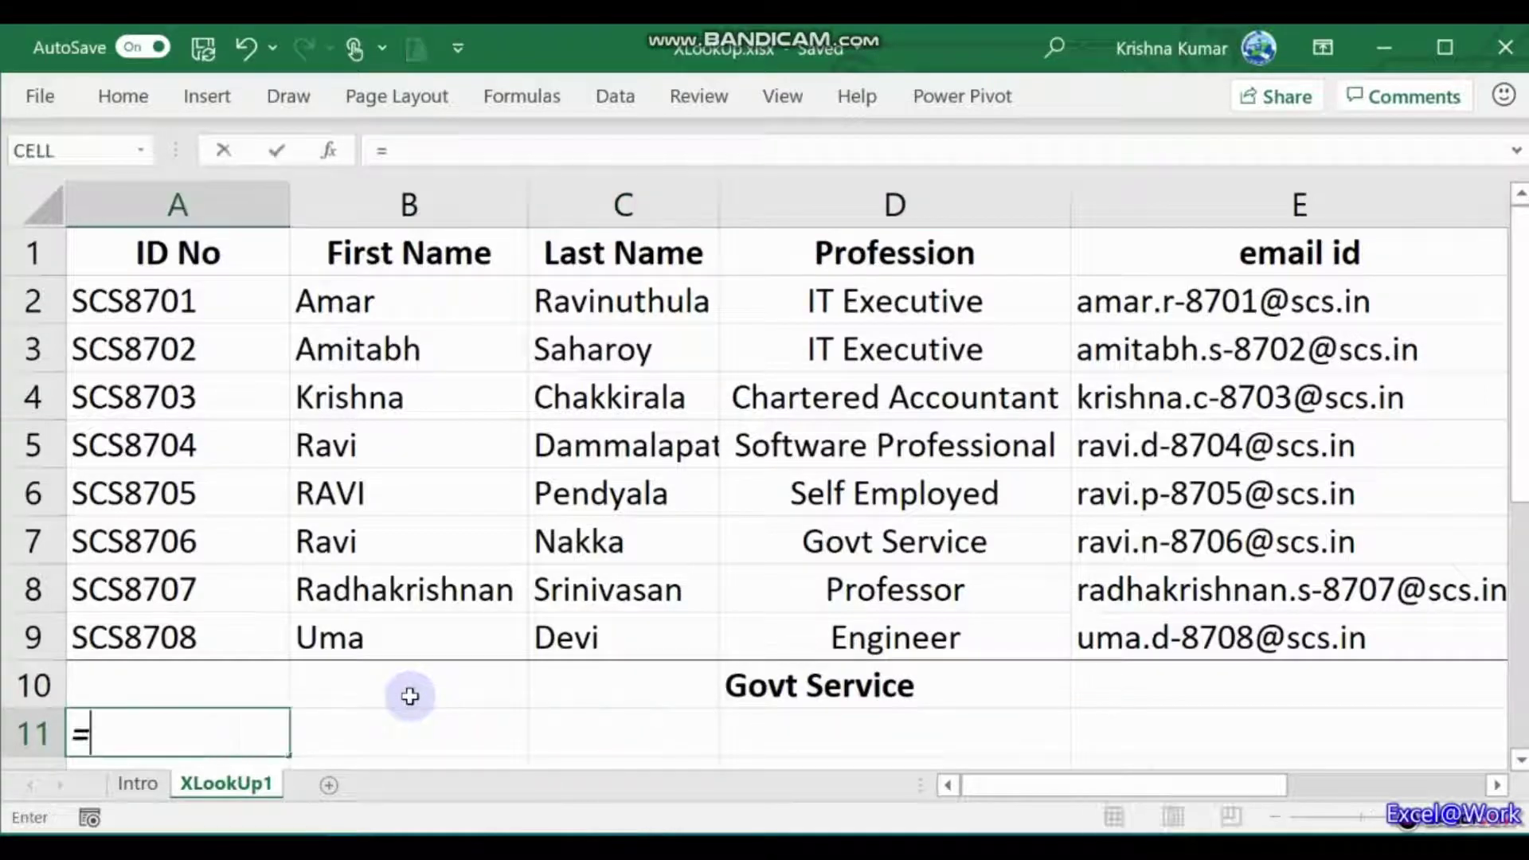
type("xl")
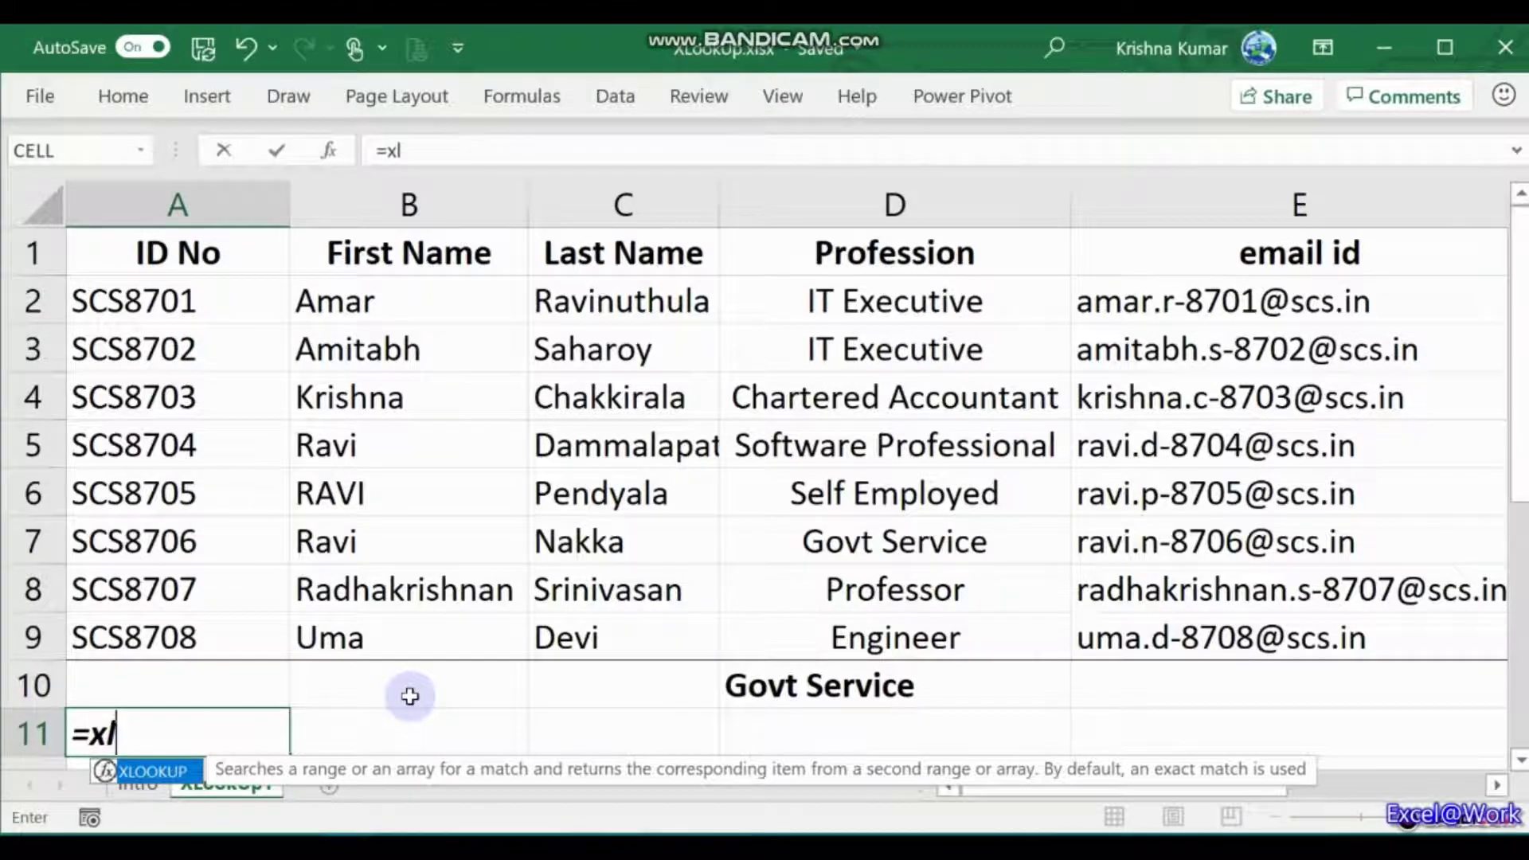
key("Tab")
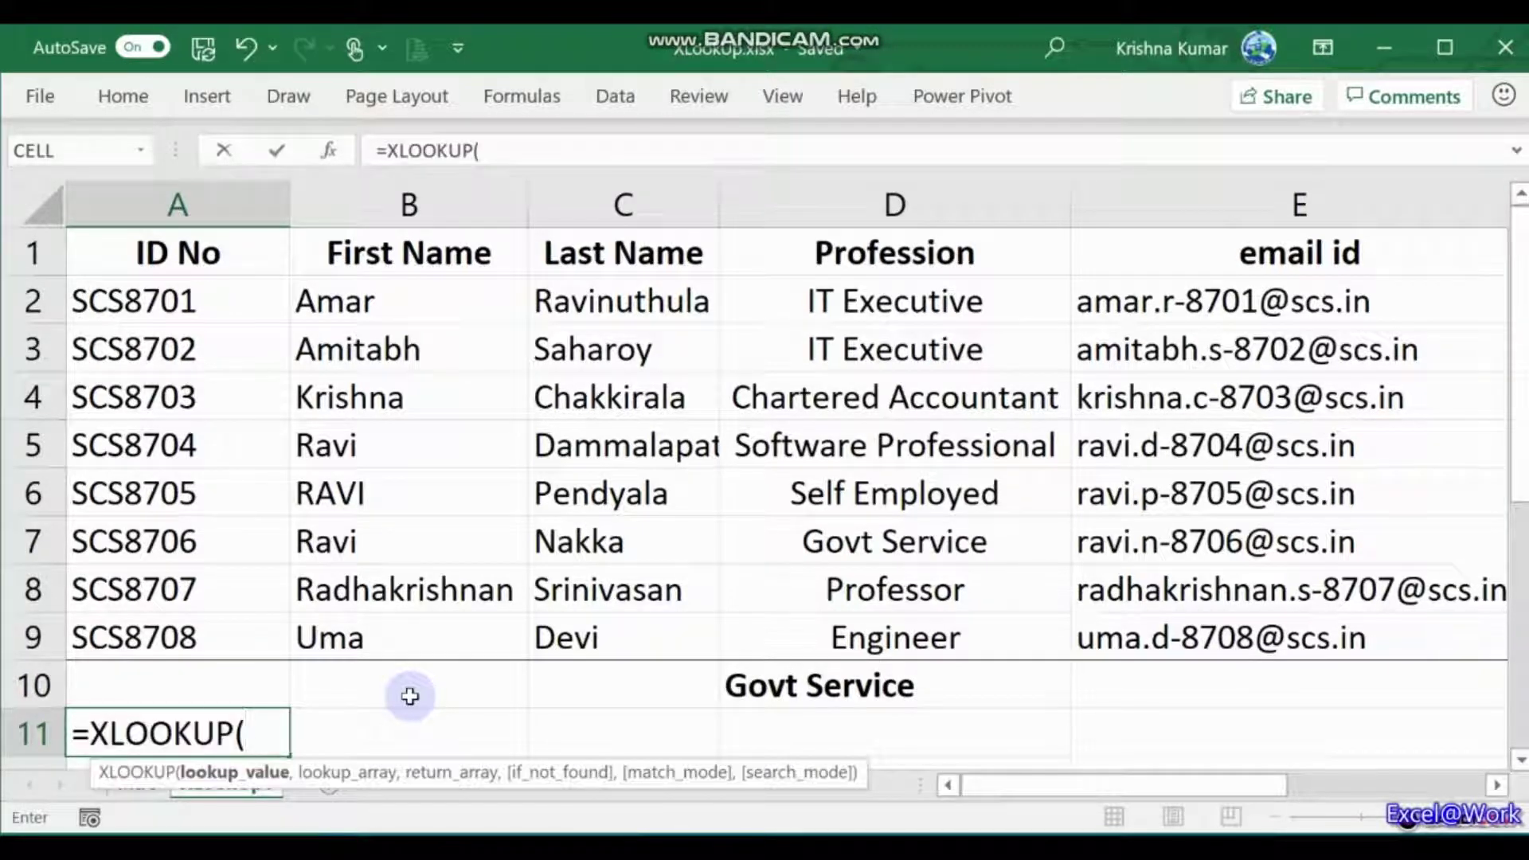
key("Up")
key("Right")
key("Right")
key("Right")
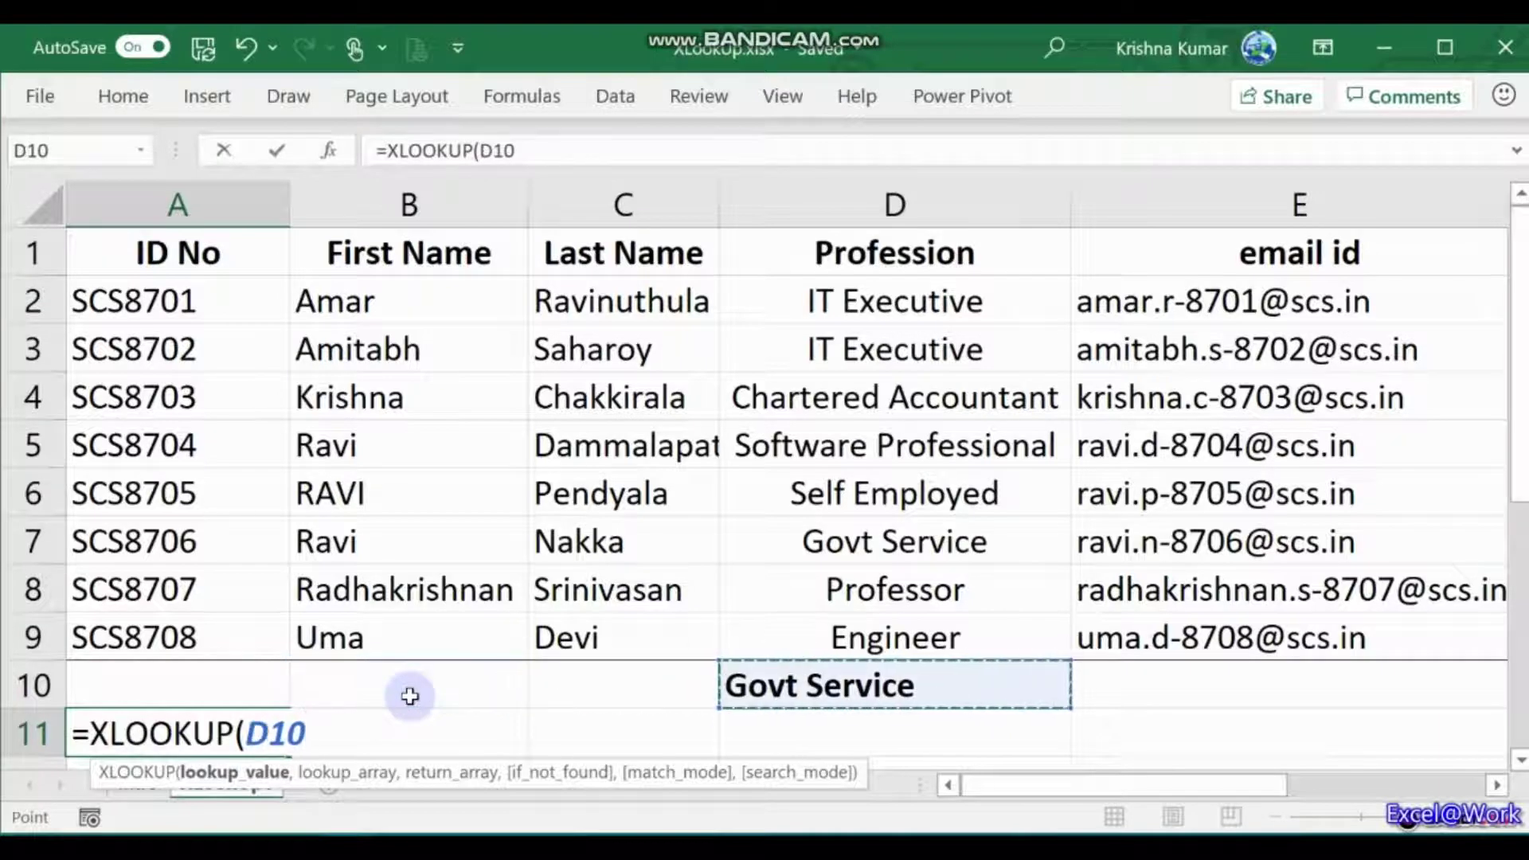
type(",")
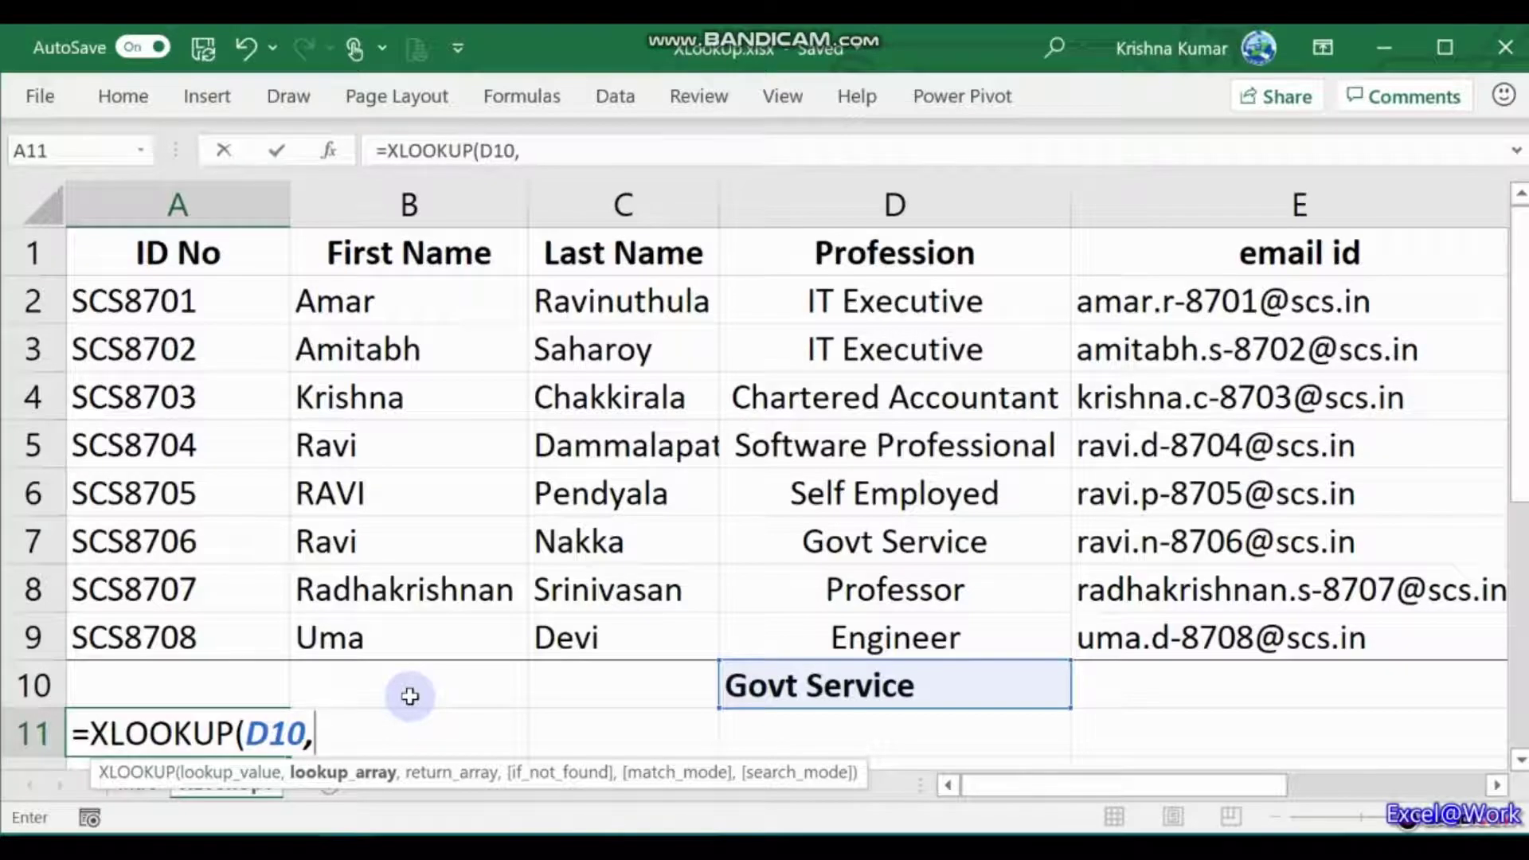
Set the formula's lookup array to the Profession entries in D2:D9
key("Up")
key("Up")
key("Up")
key("Up")
key("Up")
key("Up")
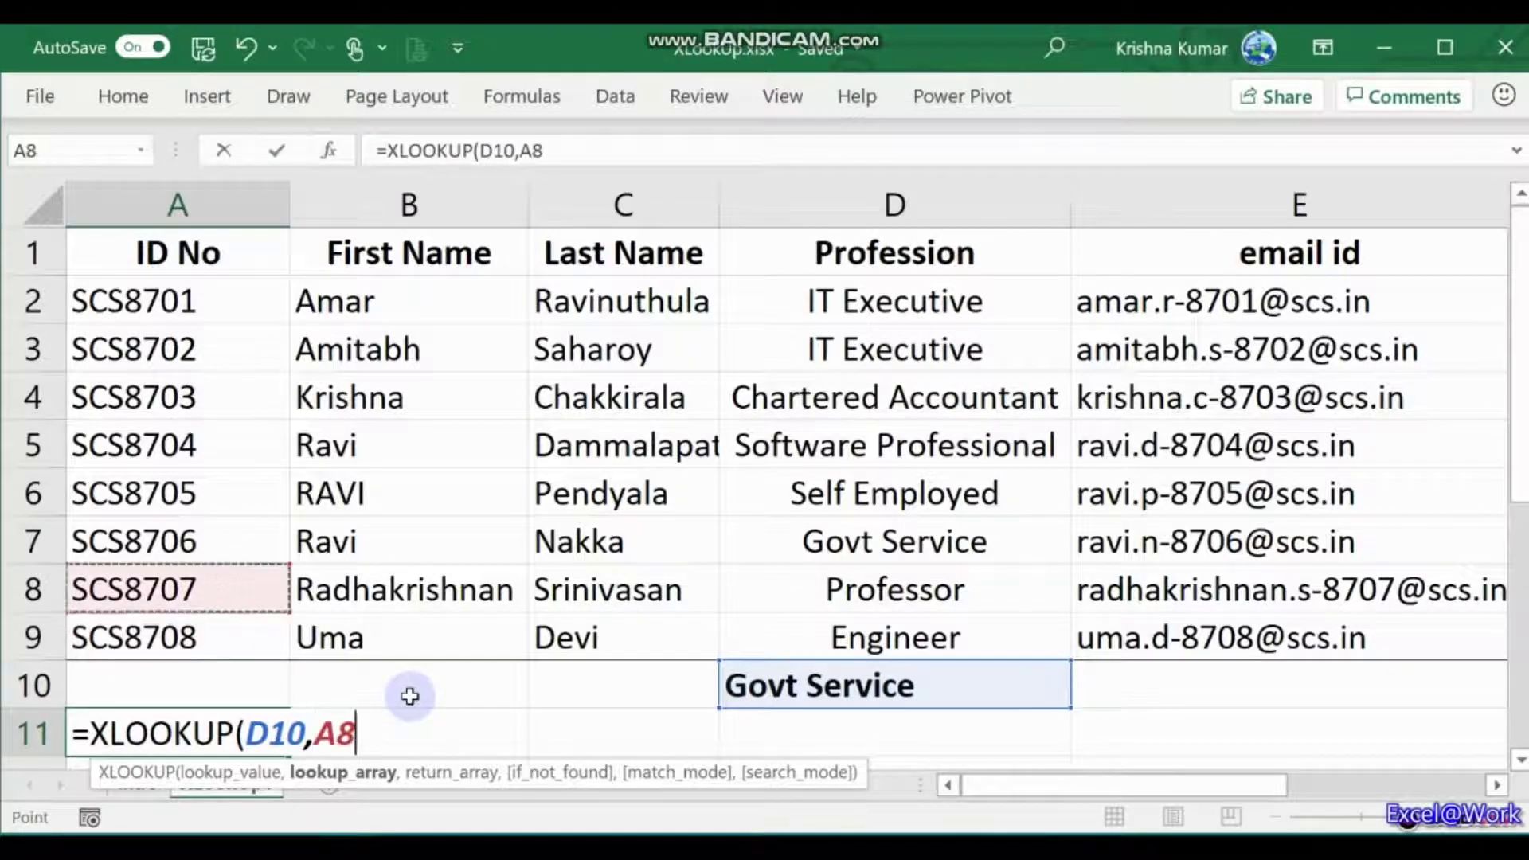
key("Up")
key("Up")
key("Up")
key("Right")
key("Right")
key("Right")
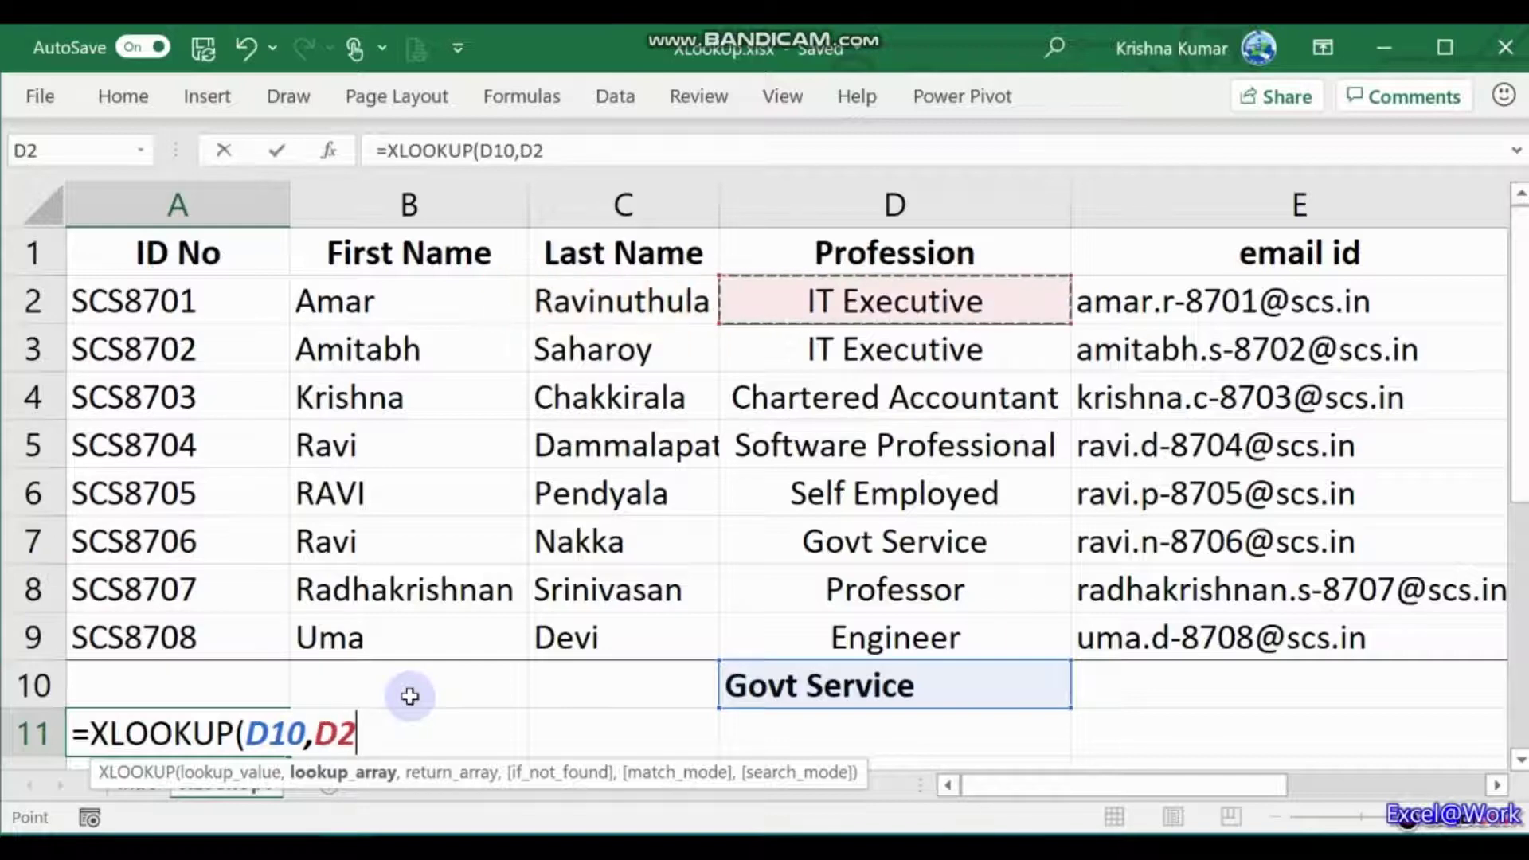
key("shift+Down")
key("shift+Down")
key("shift+Down")
key("shift+Down")
key("shift+Down")
key("shift+Down")
key("shift+Down")
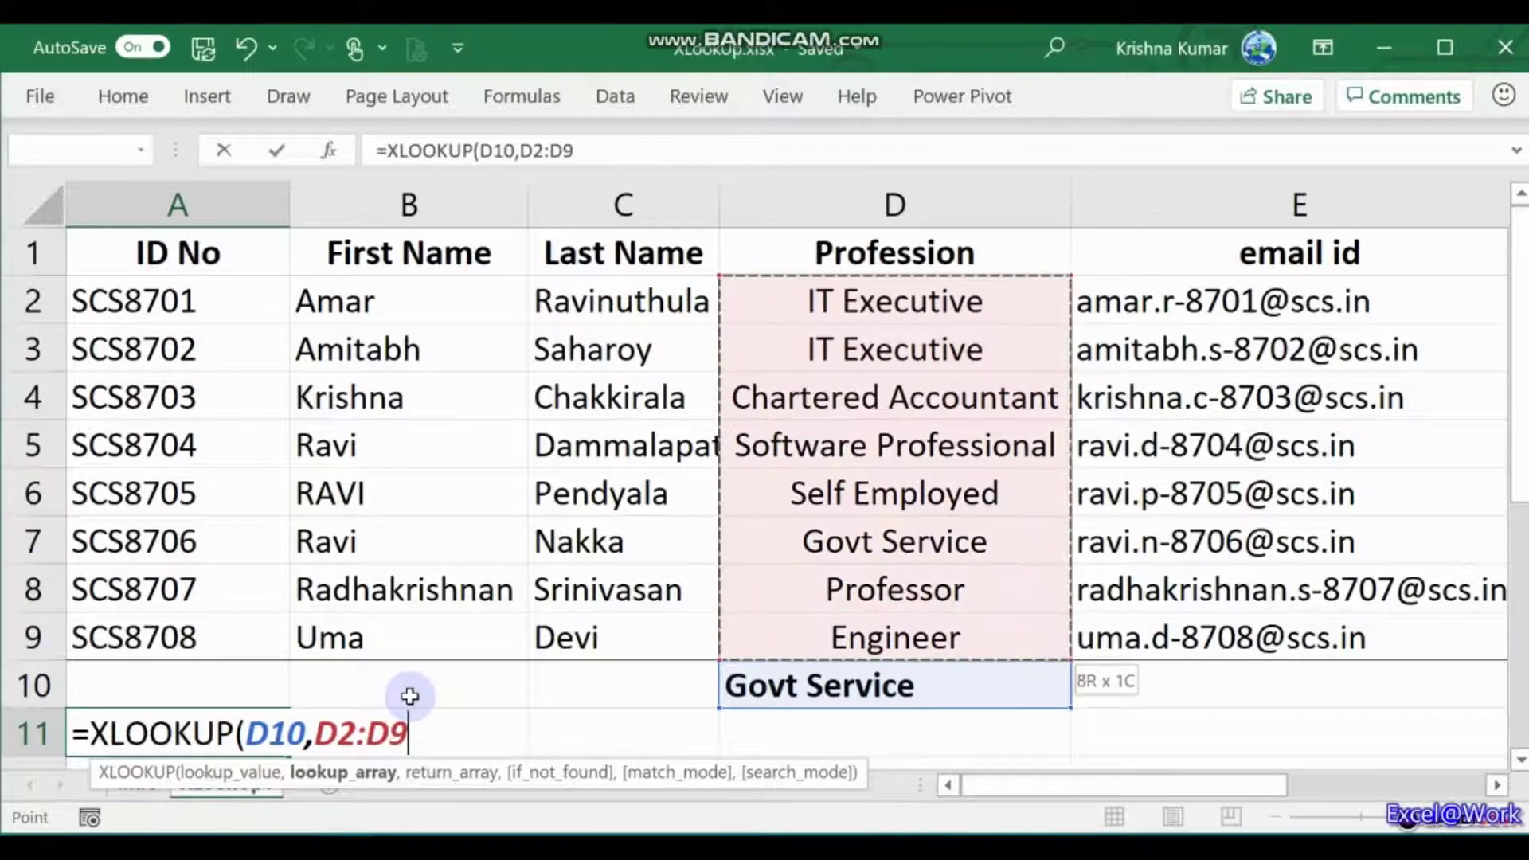
type(",")
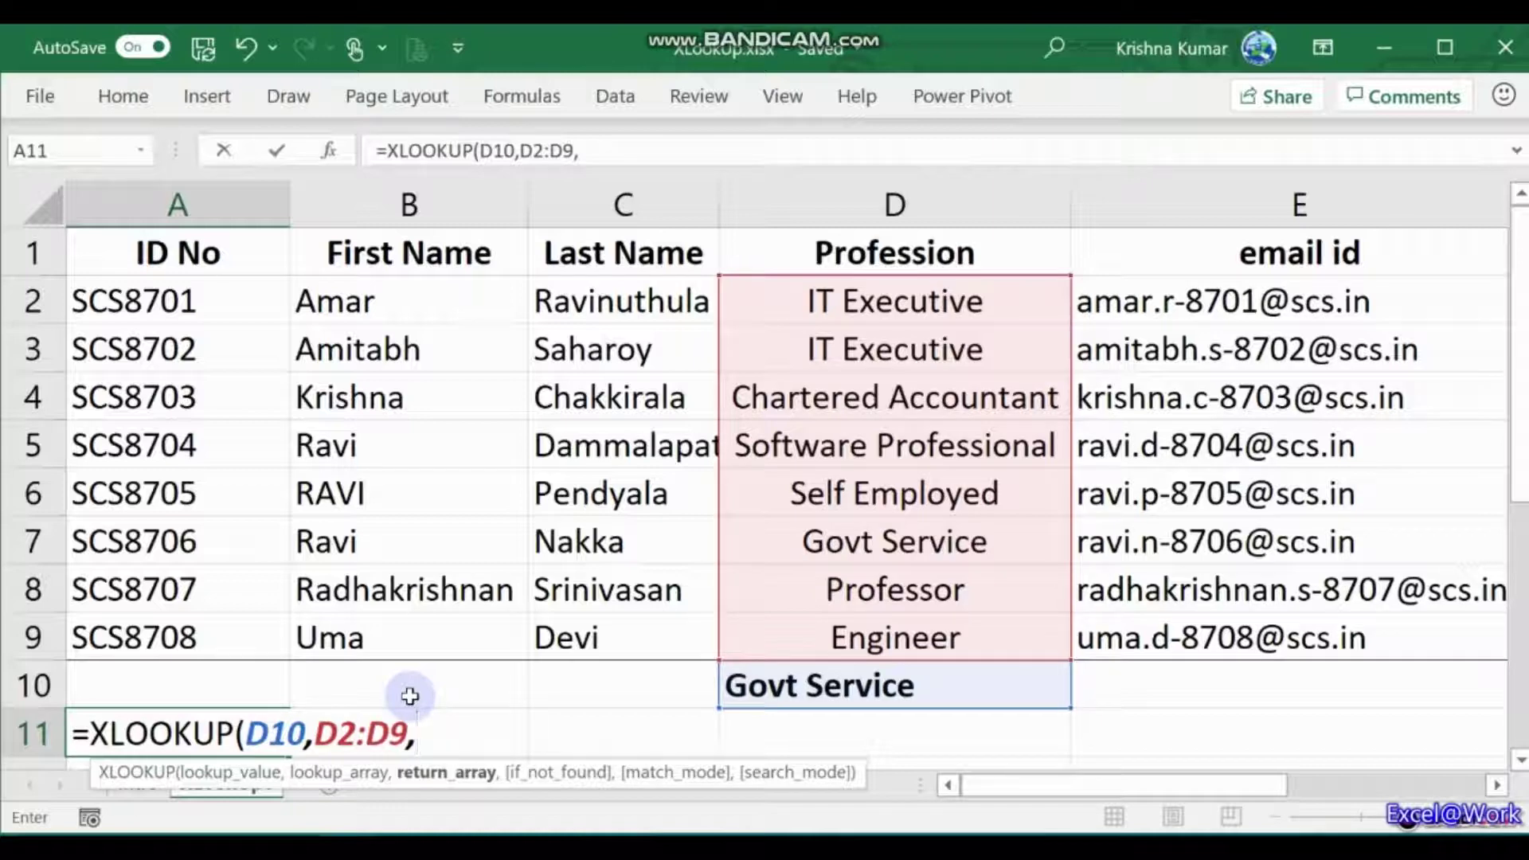
Set the return array to the First Name entries in B2:B9 and enter the completed XLOOKUP formula in A11
key("Left")
key("Up")
key("Up")
key("Up")
key("Up")
key("Up")
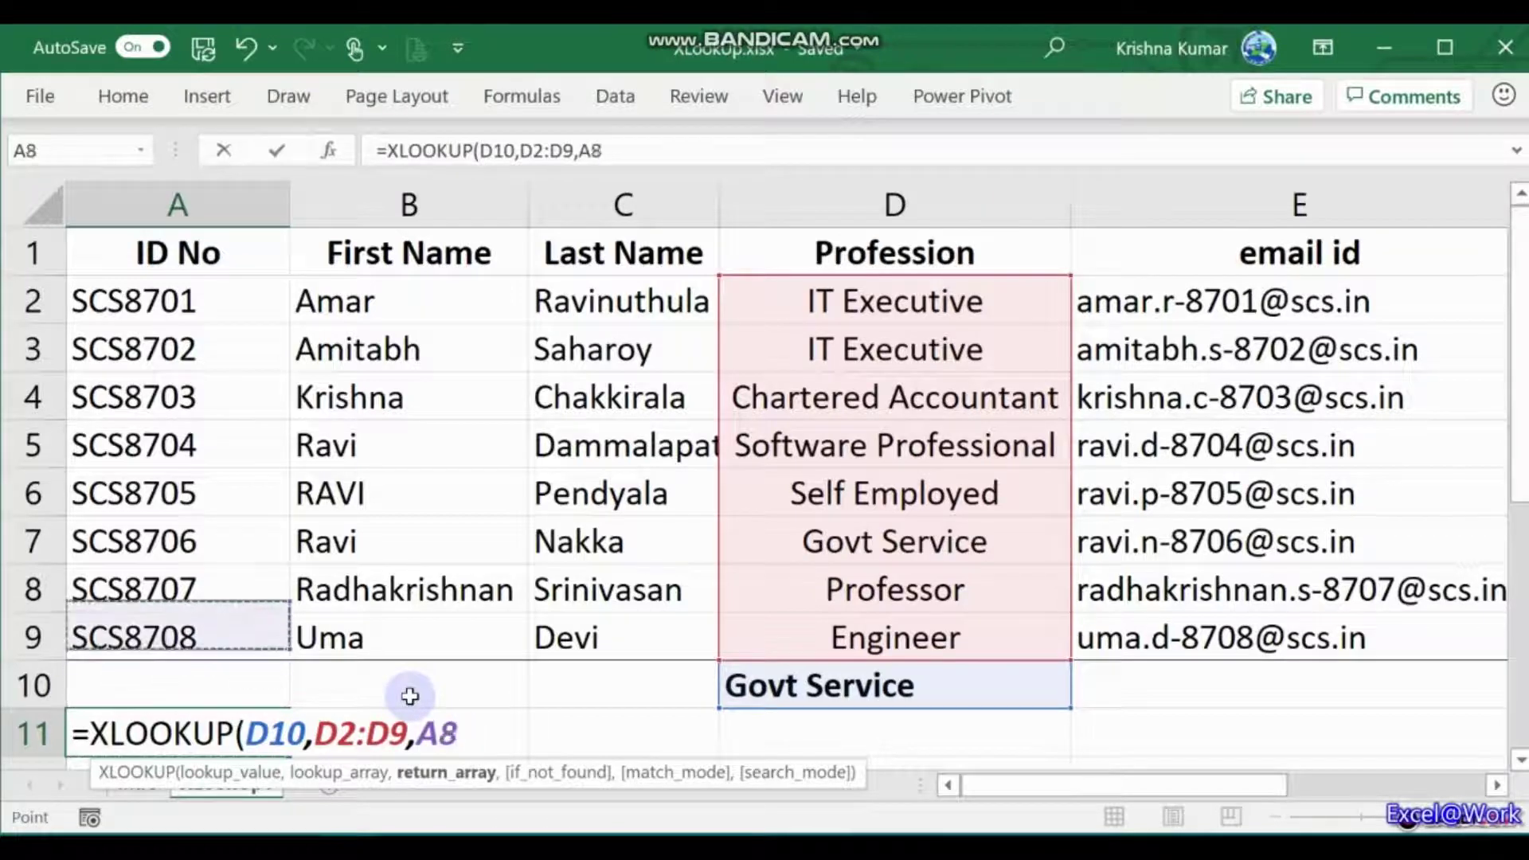
key("Up")
key("Up")
key("Up")
key("Up")
key("Right")
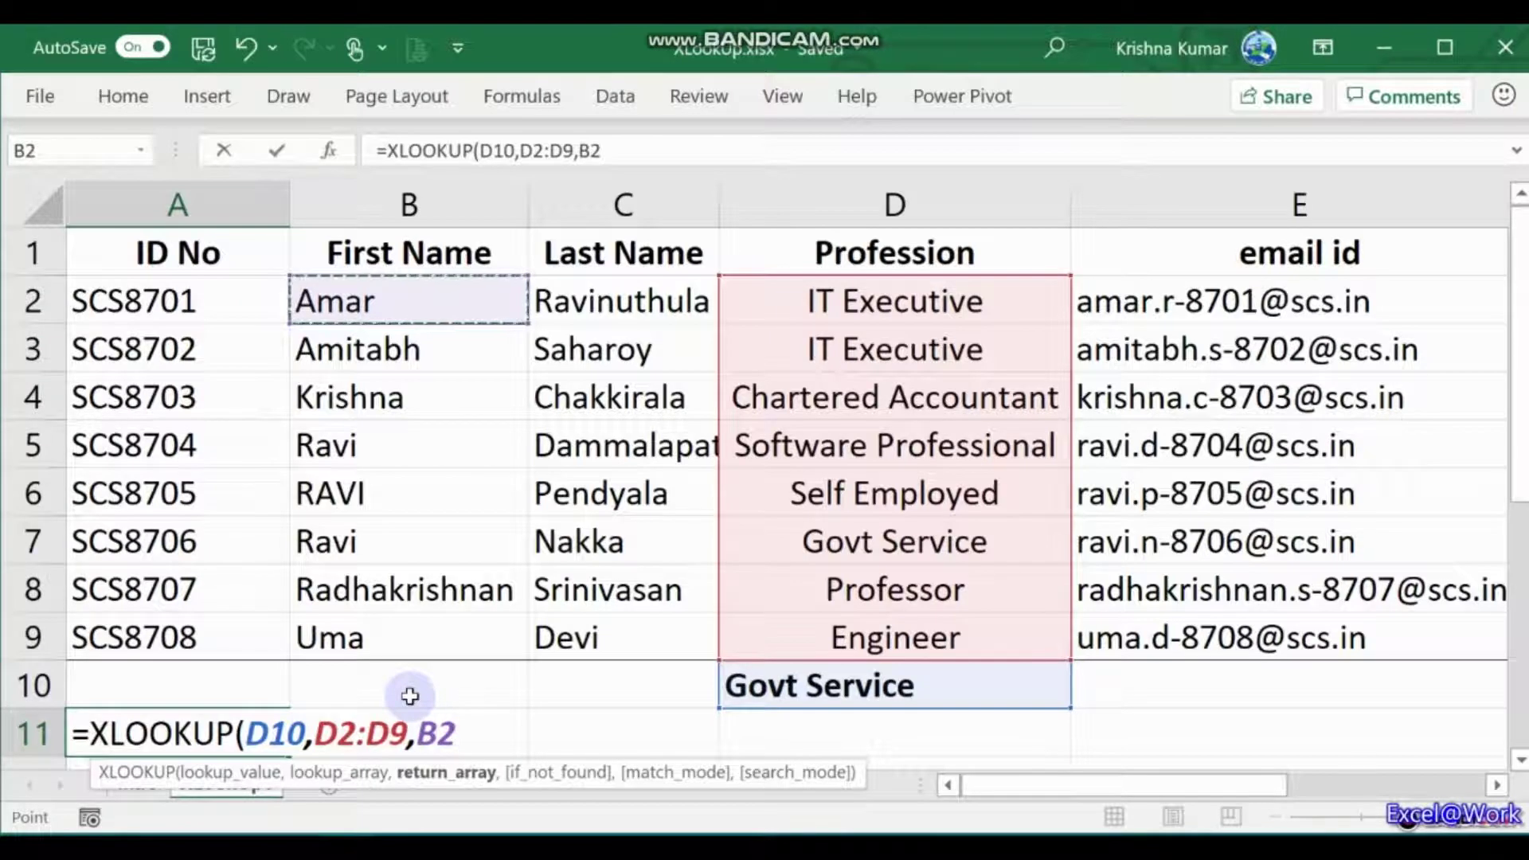
key("shift+Down")
key("shift+Down")
key("shift+Down")
key("shift+Down")
key("shift+Down")
key("shift+Down")
key("shift+Down")
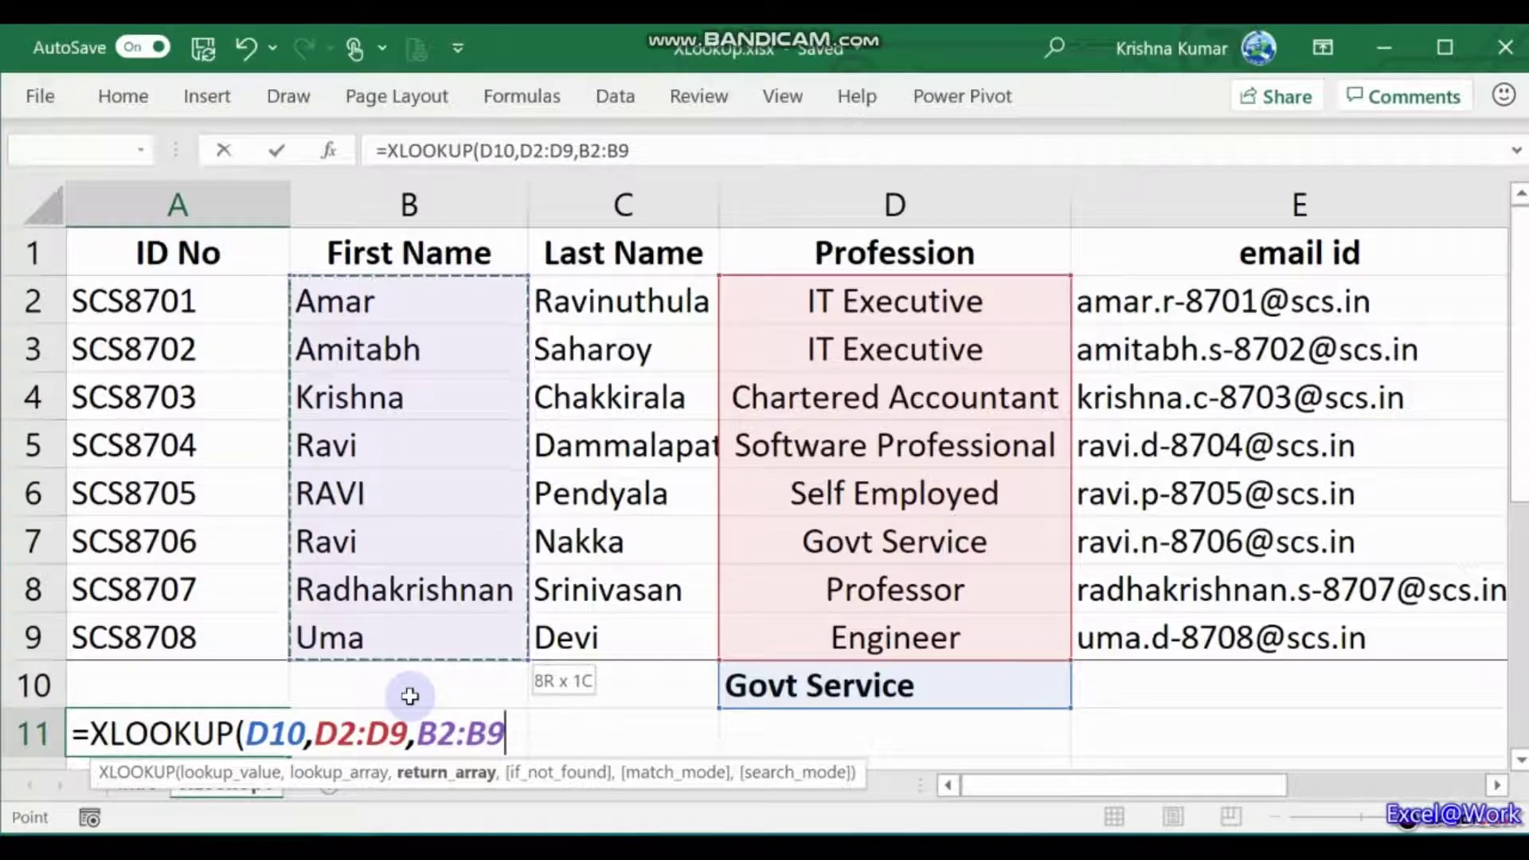
type(")")
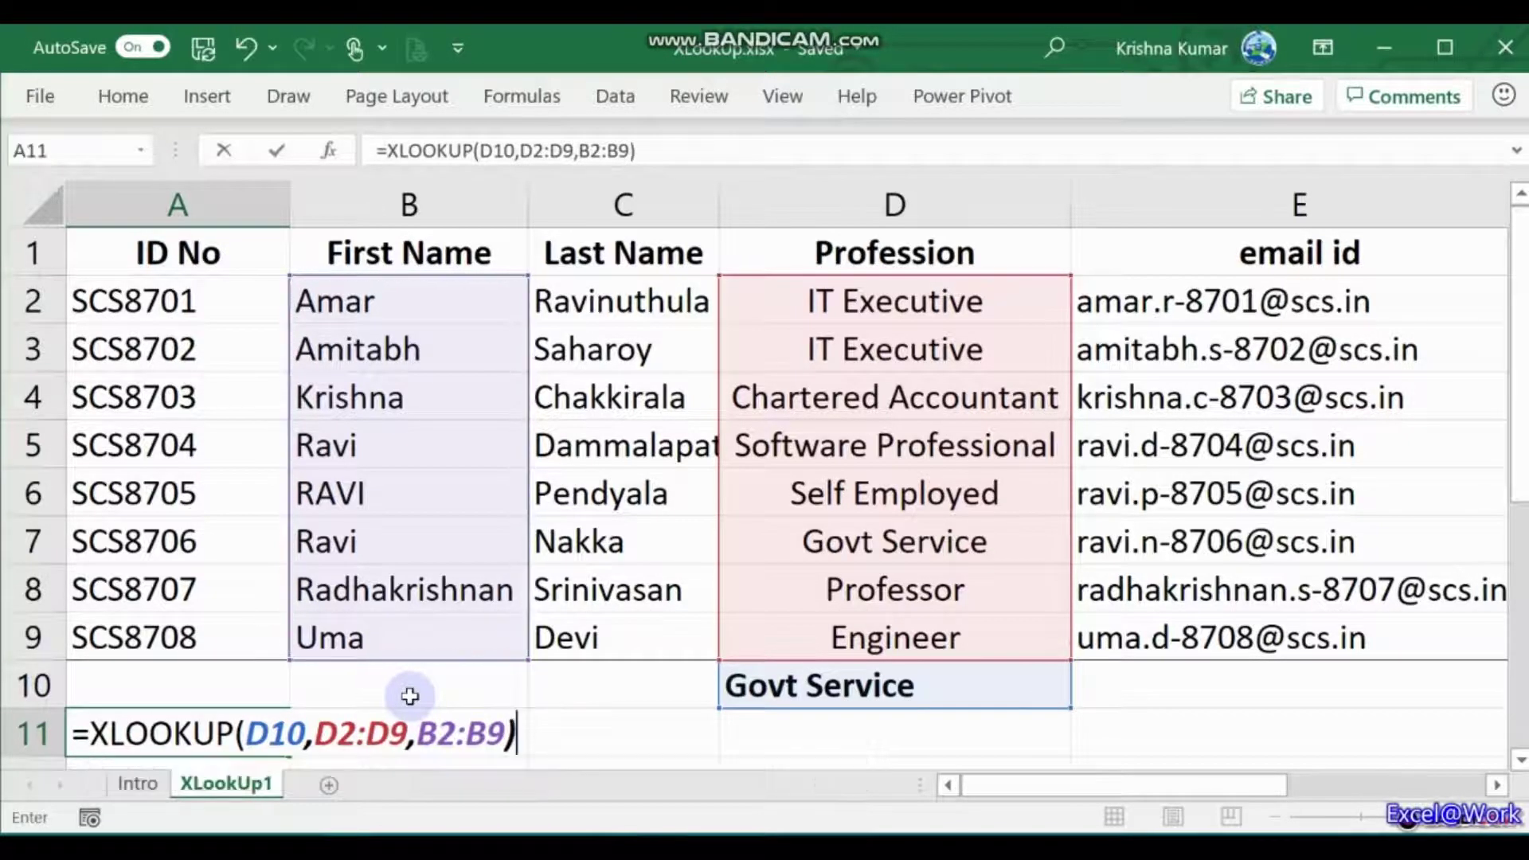
key("Return")
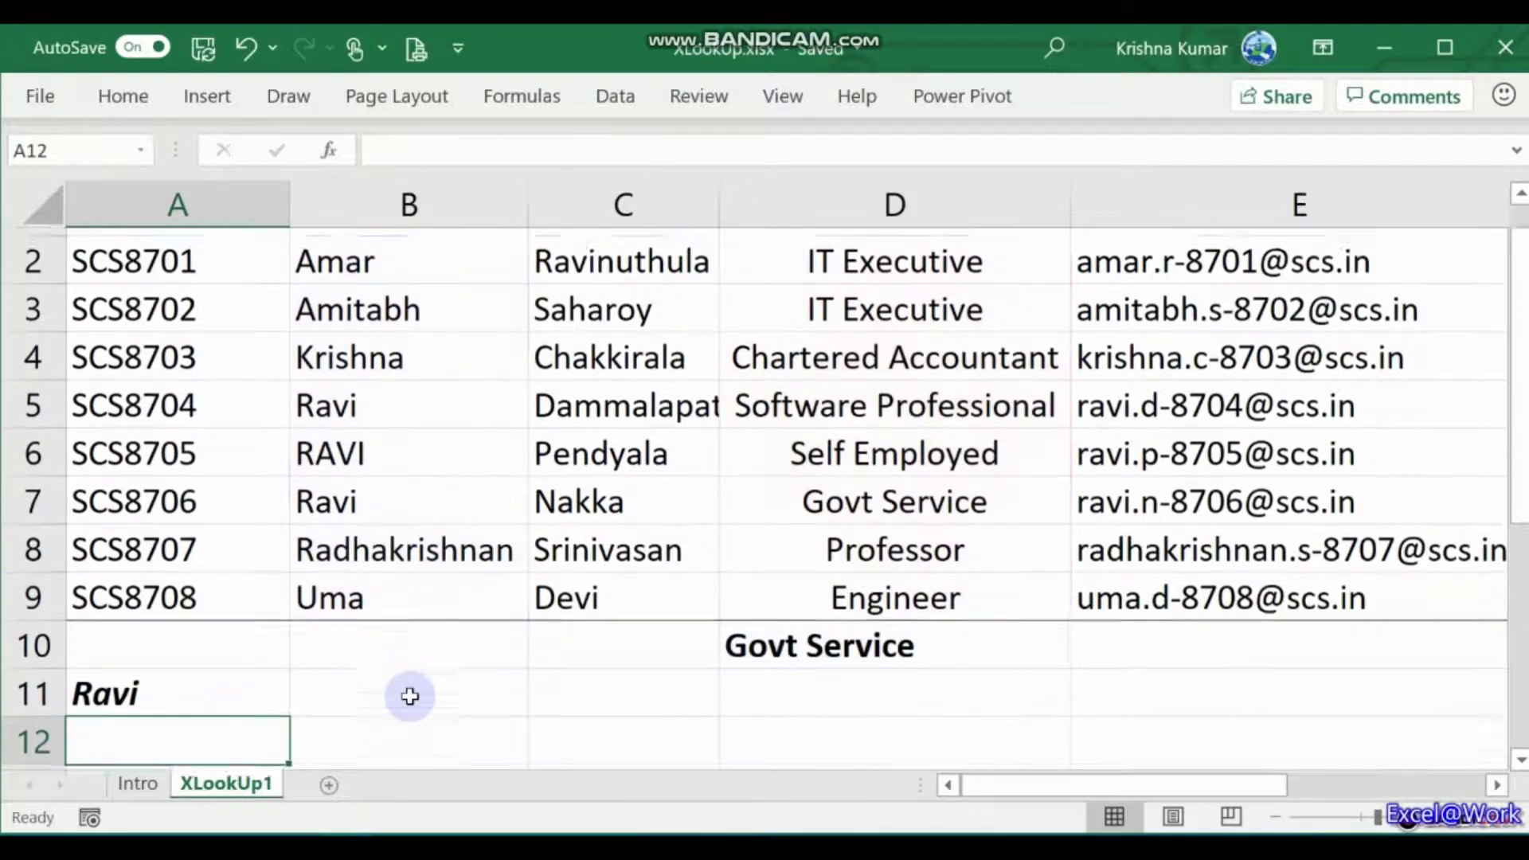
key("Up")
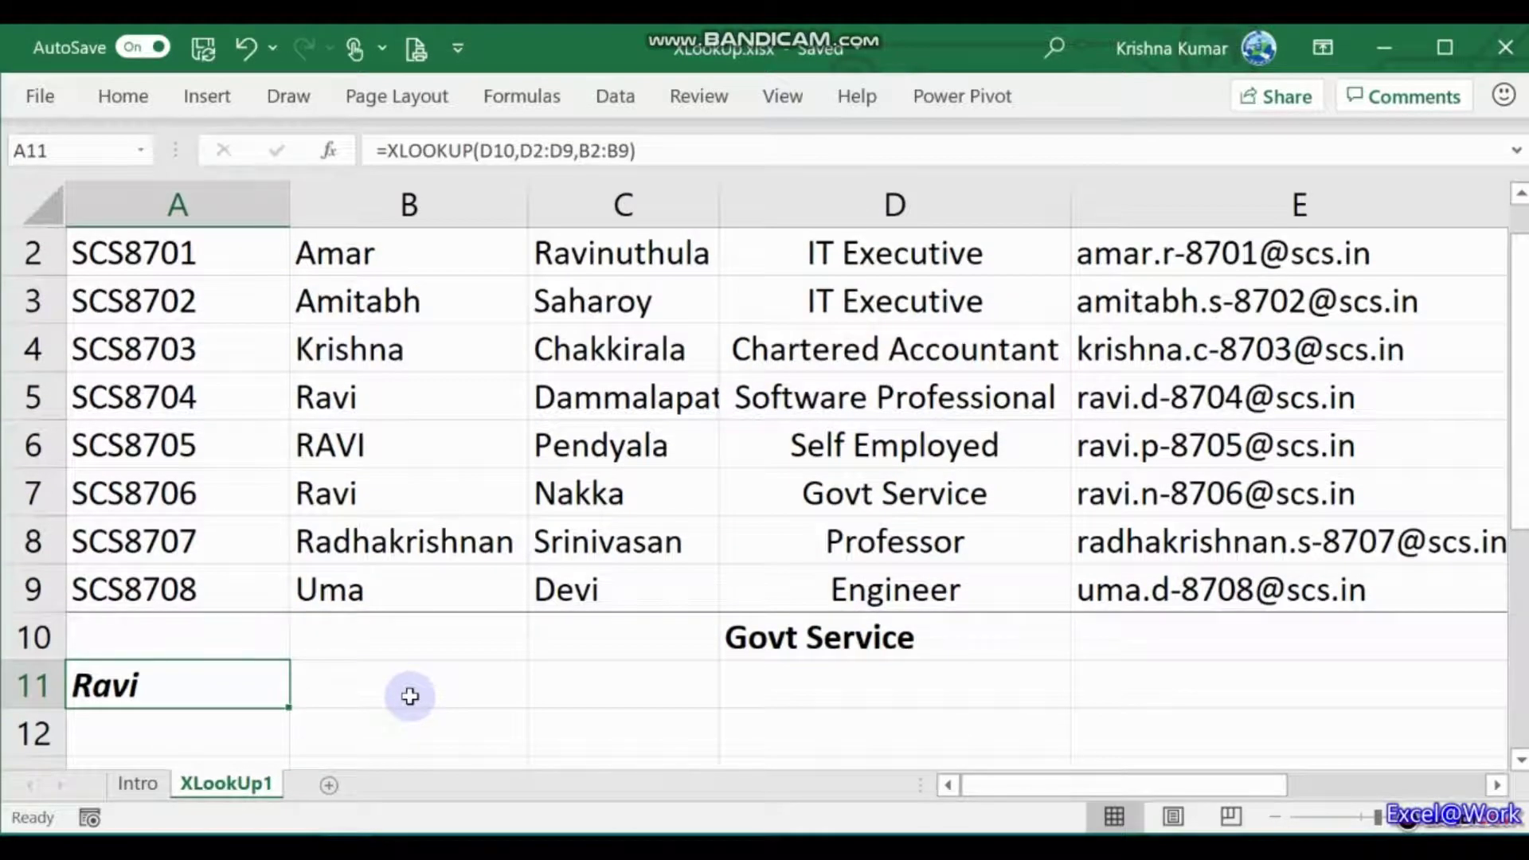